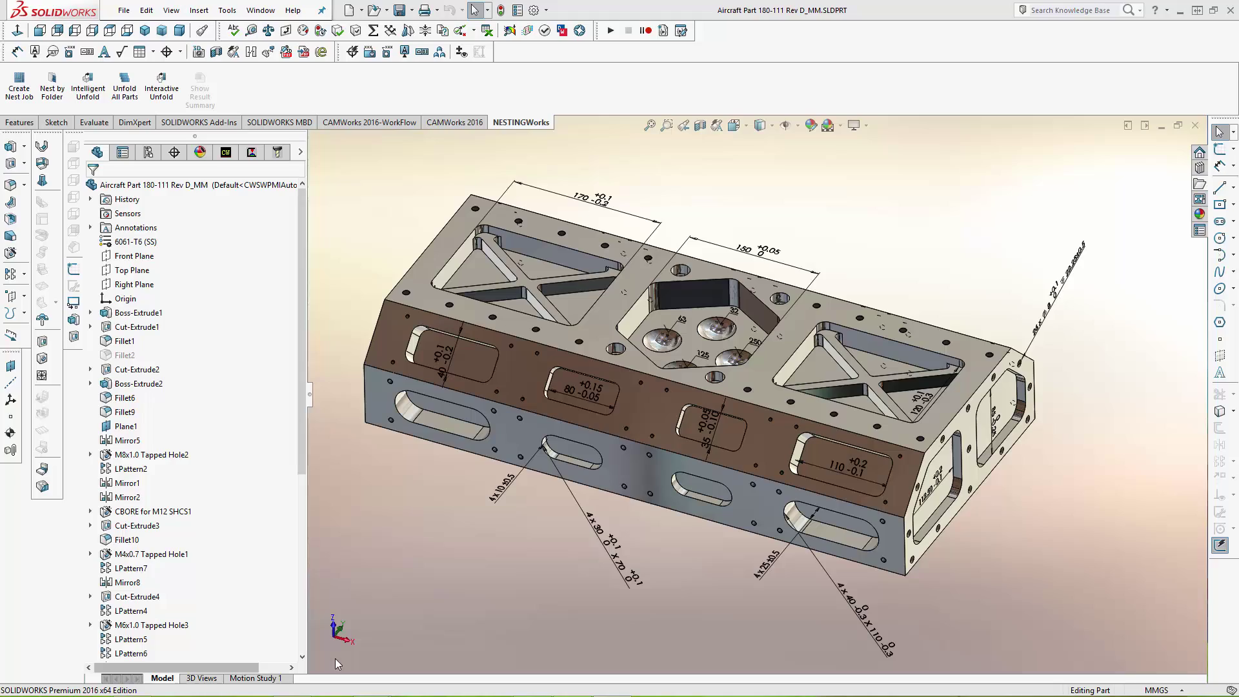
Step: Orbit the Rev D aircraft part to review the model
{"action": "mouse_move", "coordinate": [682, 554]}
{"action": "middle_mouse_down"}
{"action": "mouse_move", "coordinate": [692, 557]}
{"action": "mouse_move", "coordinate": [690, 531]}
{"action": "mouse_move", "coordinate": [691, 553]}
{"action": "middle_mouse_up"}
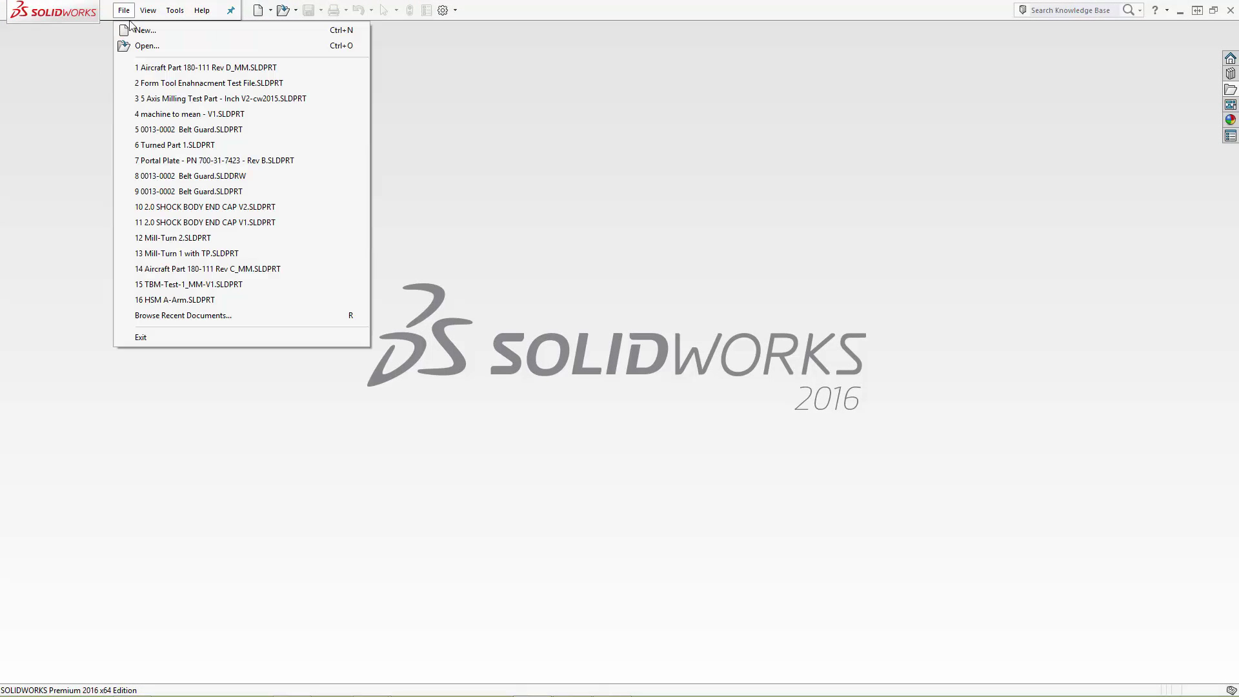
Step: Open Aircraft Part 180-111 Rev C_MM.STEP with the file type filtered to STEP AP203/214
{"action": "left_click", "coordinate": [145, 46]}
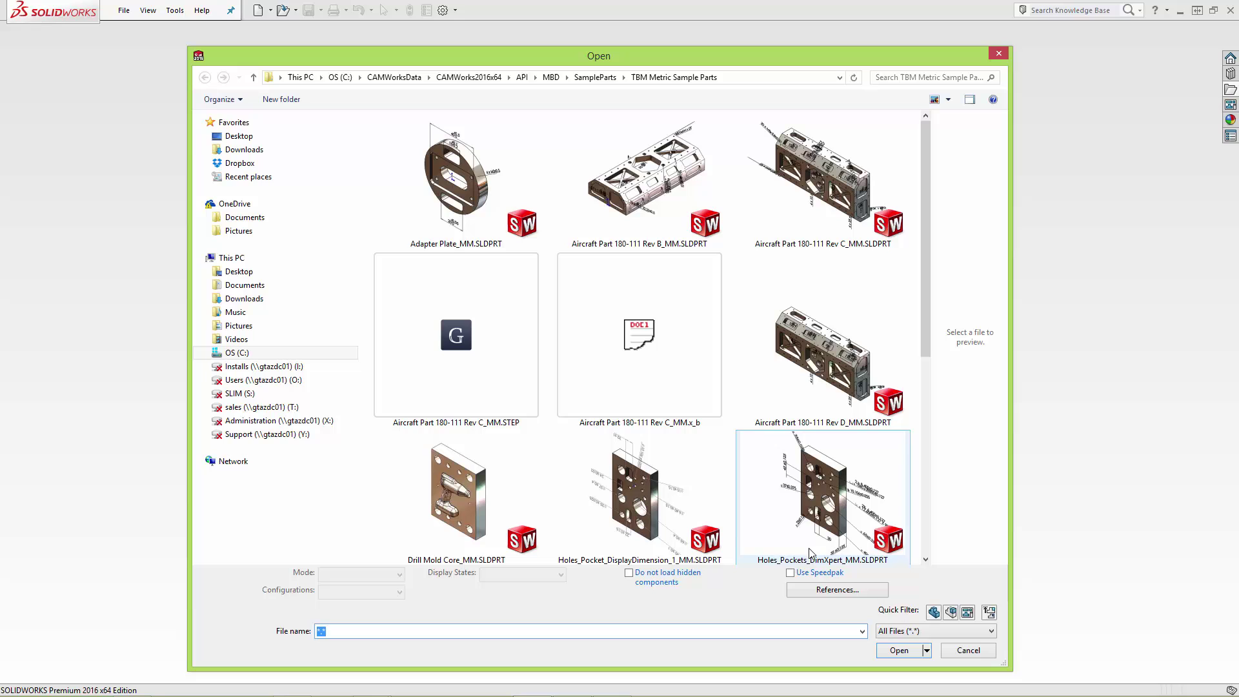
{"action": "left_click", "coordinate": [920, 631]}
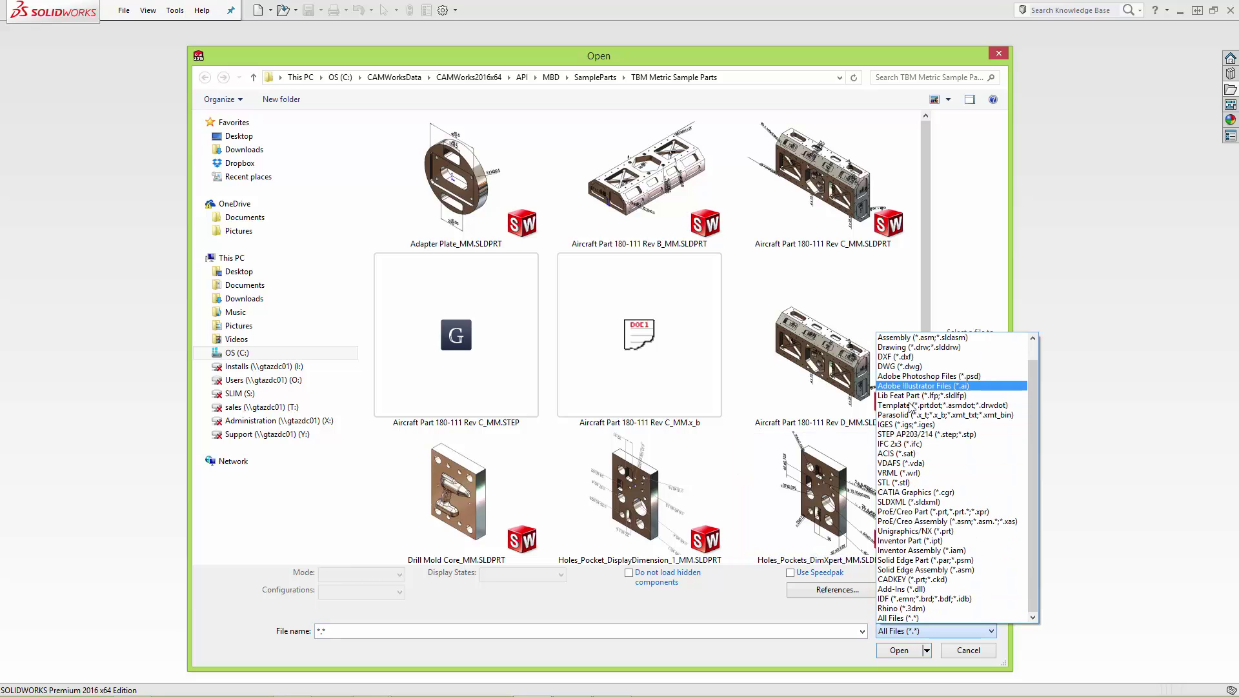
{"action": "left_click", "coordinate": [917, 443]}
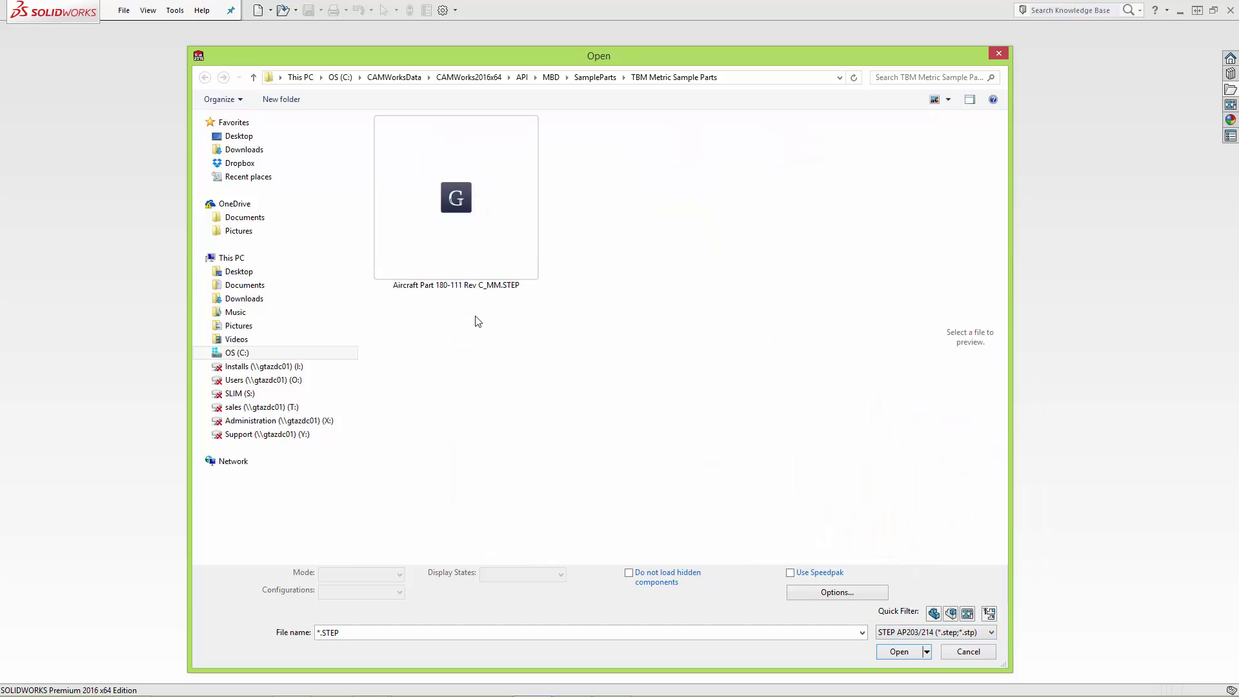
{"action": "left_click", "coordinate": [464, 257]}
{"action": "double_click", "coordinate": [465, 257]}
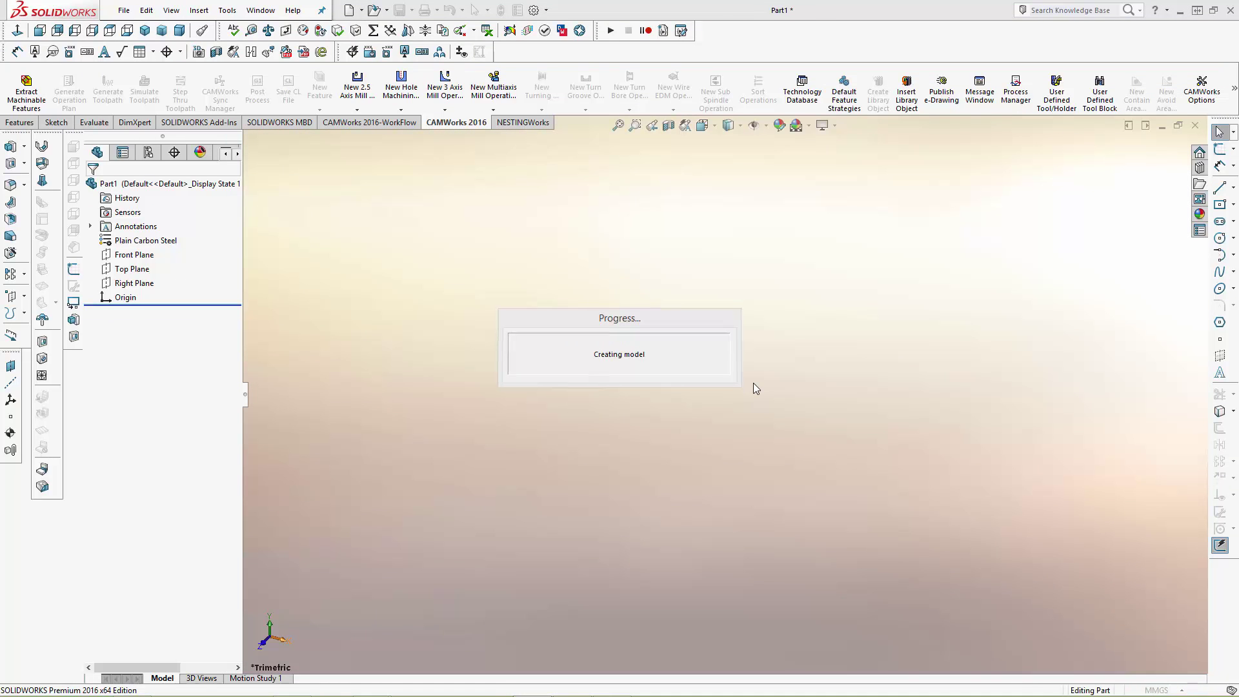
Step: Dimension the left pocket width as 170 with bilateral tolerance +0.1/-0.2
{"action": "left_click", "coordinate": [391, 56]}
{"action": "left_click", "coordinate": [472, 318]}
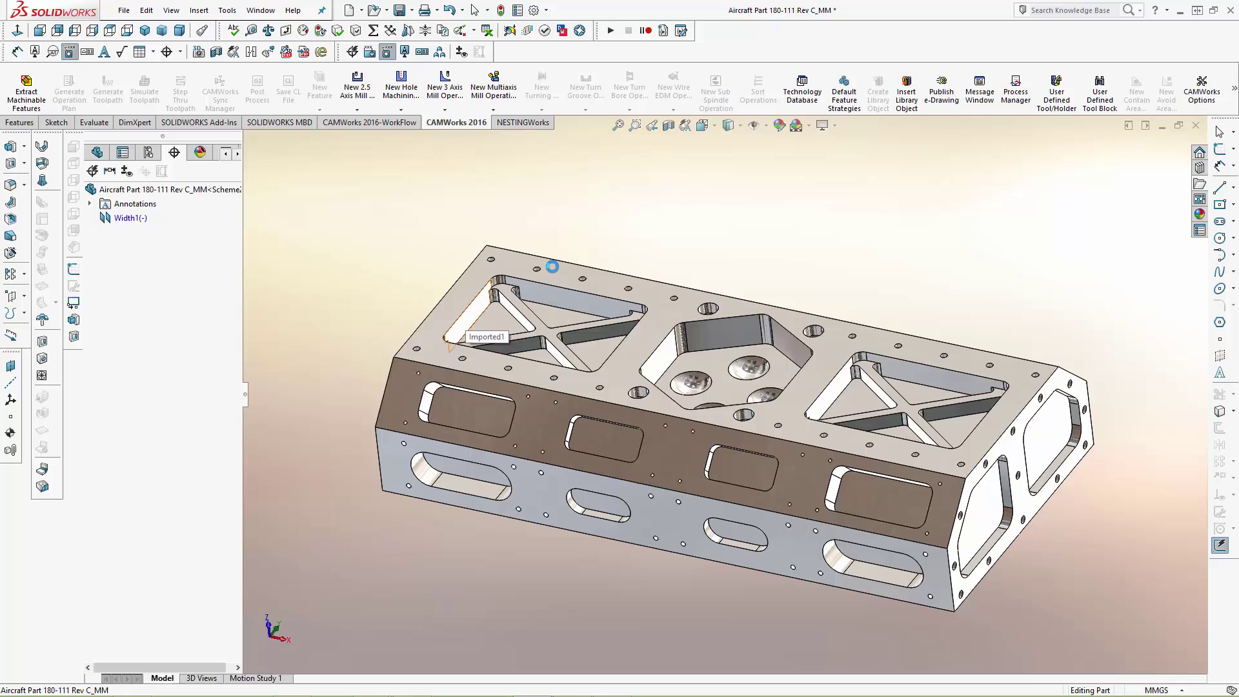
{"action": "left_click", "coordinate": [620, 218]}
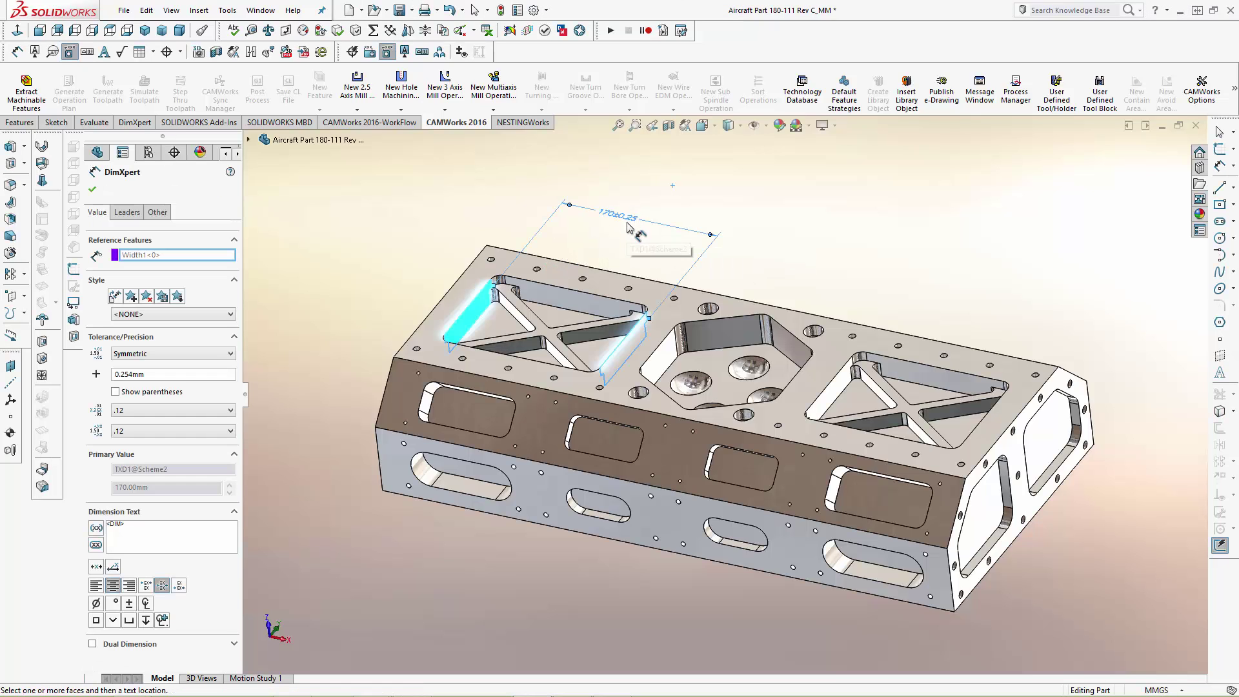
{"action": "left_click", "coordinate": [167, 353]}
{"action": "left_click", "coordinate": [164, 395]}
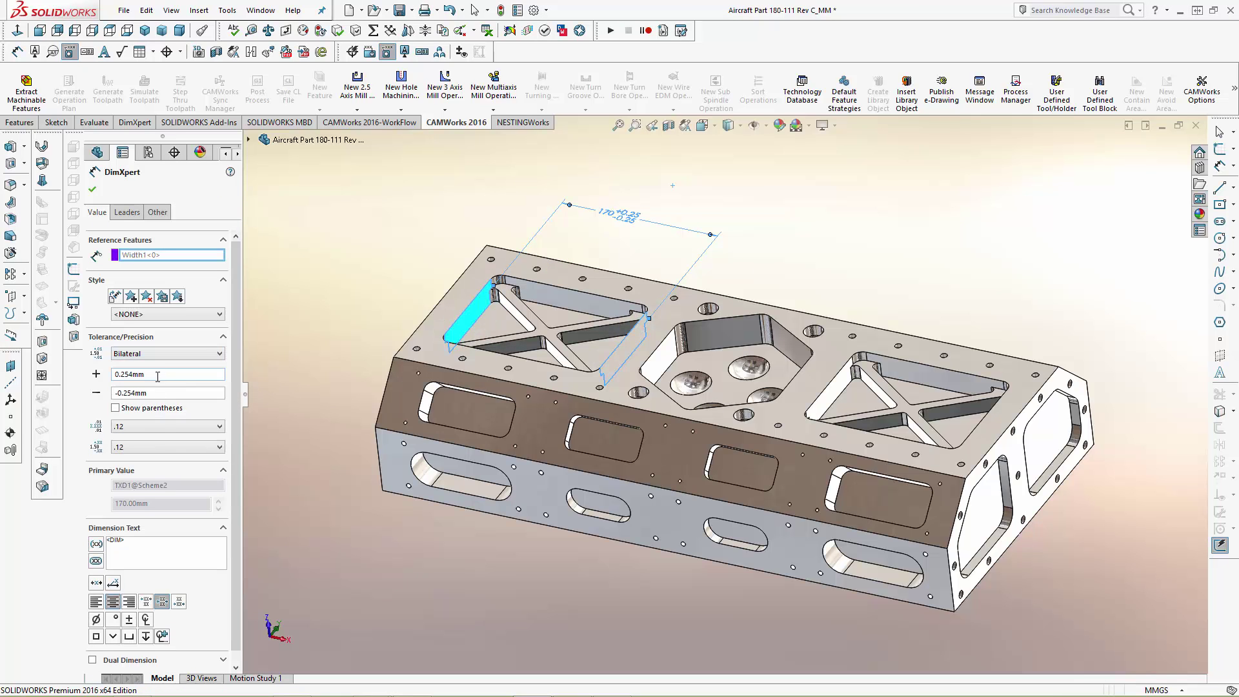
{"action": "left_click_drag", "start_coordinate": [147, 374], "coordinate": [89, 387]}
{"action": "type", "text": ".1"}
{"action": "key", "text": "Tab"}
{"action": "type", "text": ".2"}
{"action": "key", "text": "Tab"}
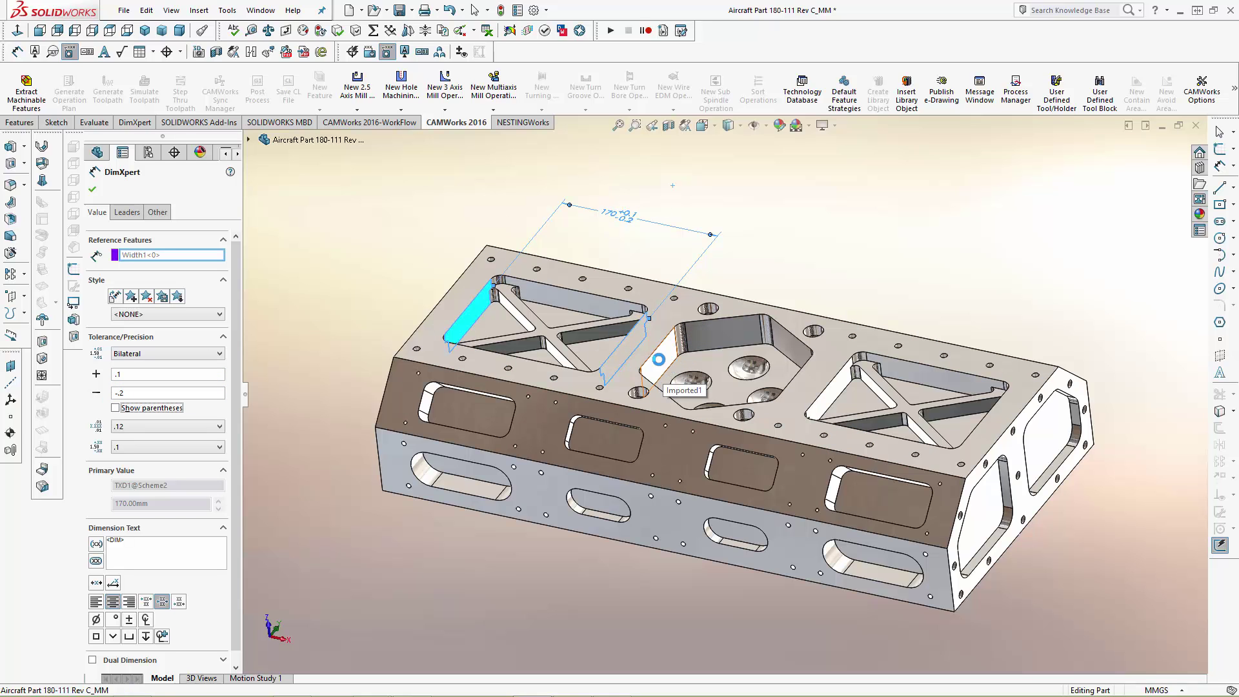
Step: Dimension the centre pocket width as 150 with bilateral tolerance +0.05/0
{"action": "left_click", "coordinate": [661, 364]}
{"action": "middle_click_drag", "start_coordinate": [893, 296], "coordinate": [852, 319]}
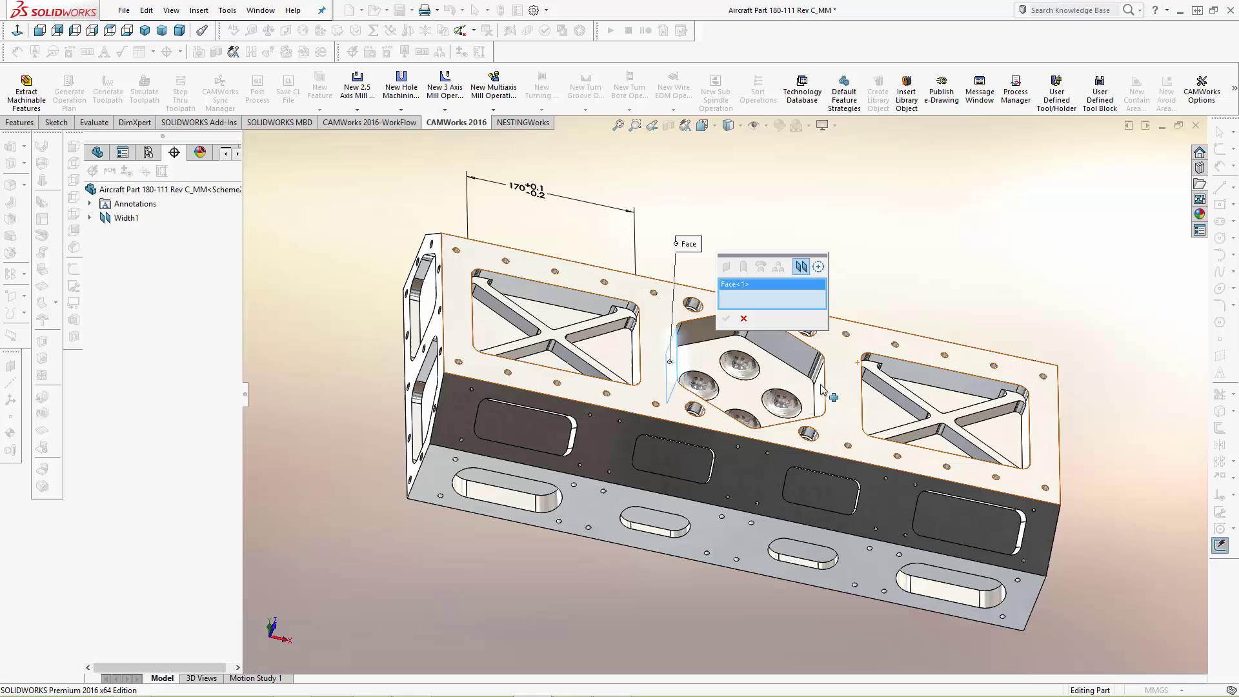
{"action": "left_click", "coordinate": [804, 383]}
{"action": "left_click", "coordinate": [725, 317]}
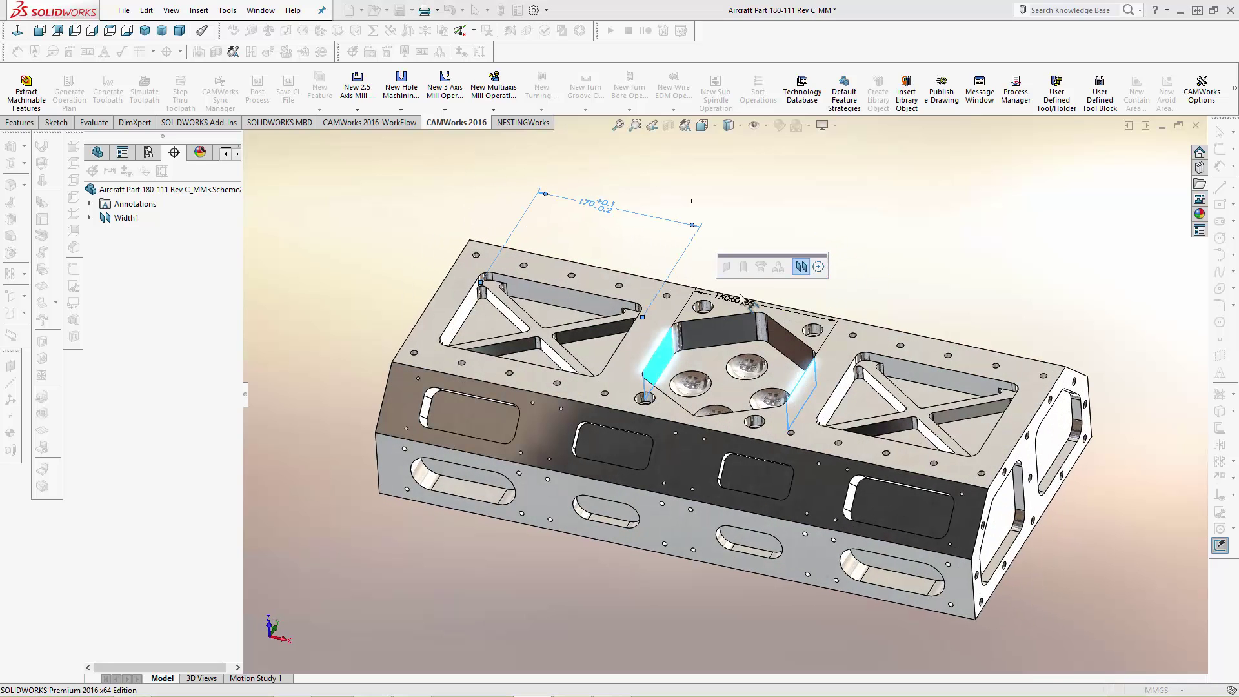
{"action": "left_click", "coordinate": [803, 250]}
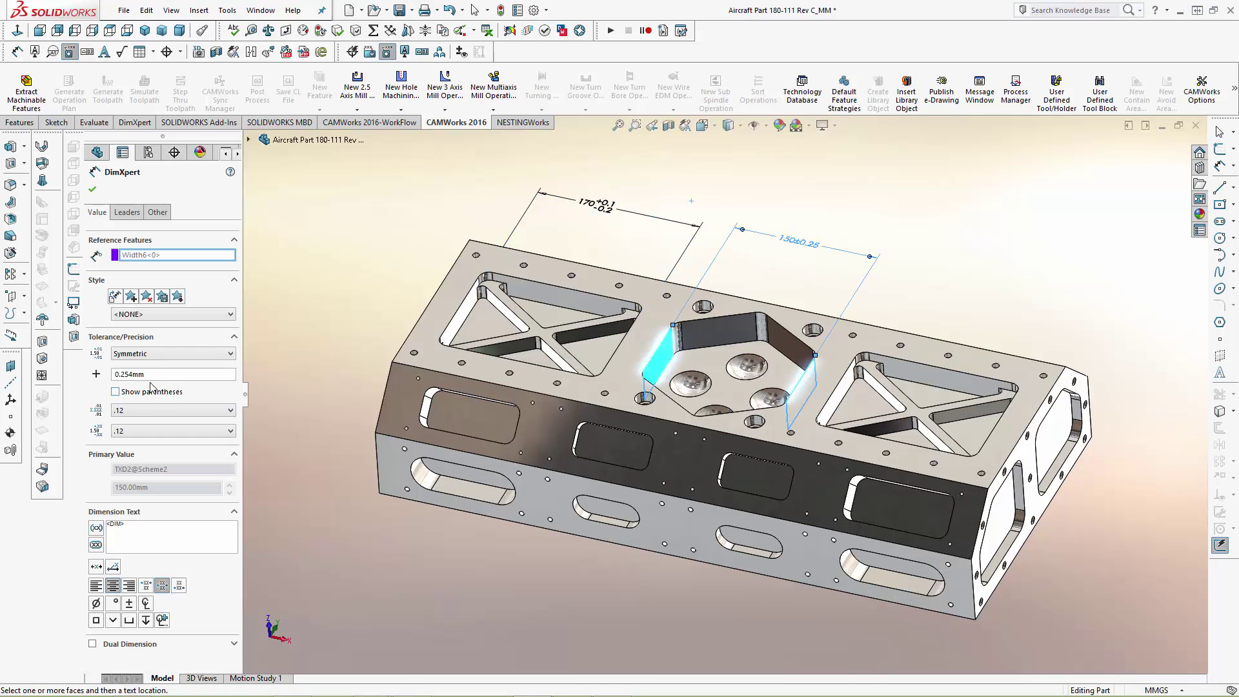
{"action": "left_click", "coordinate": [158, 358]}
{"action": "left_click", "coordinate": [155, 391]}
{"action": "type", "text": ".05"}
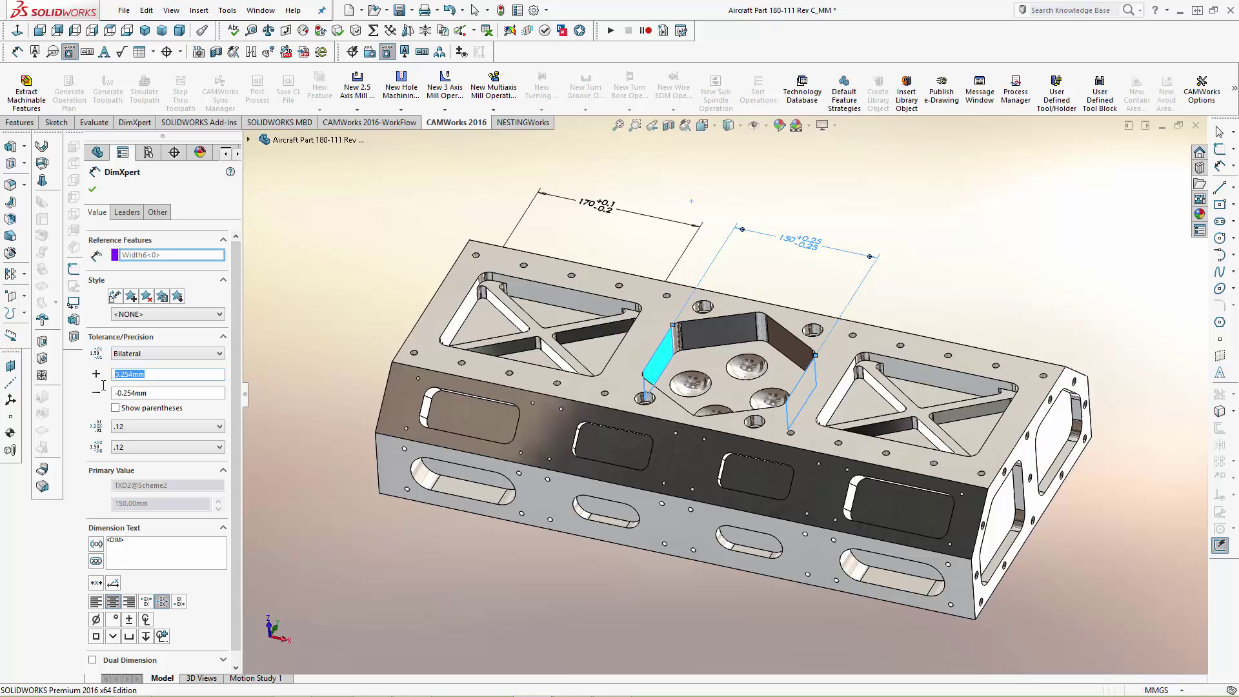
{"action": "key", "text": "Tab"}
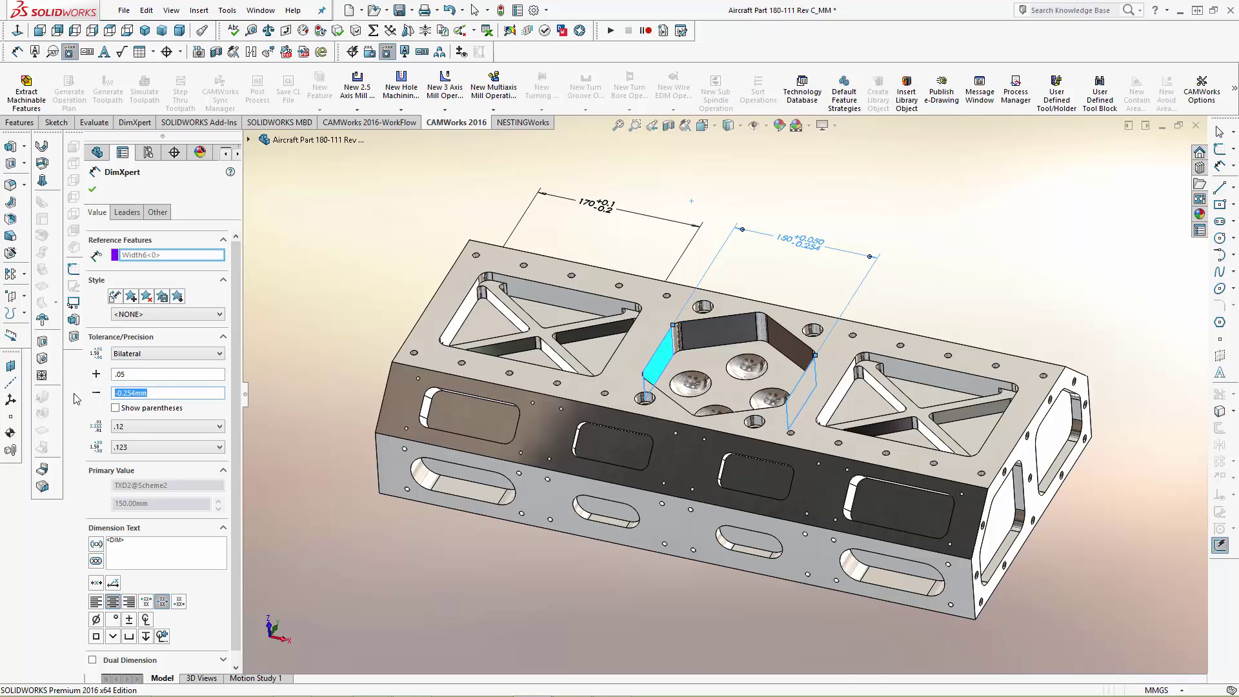
{"action": "type", "text": "00"}
{"action": "key", "text": "Return"}
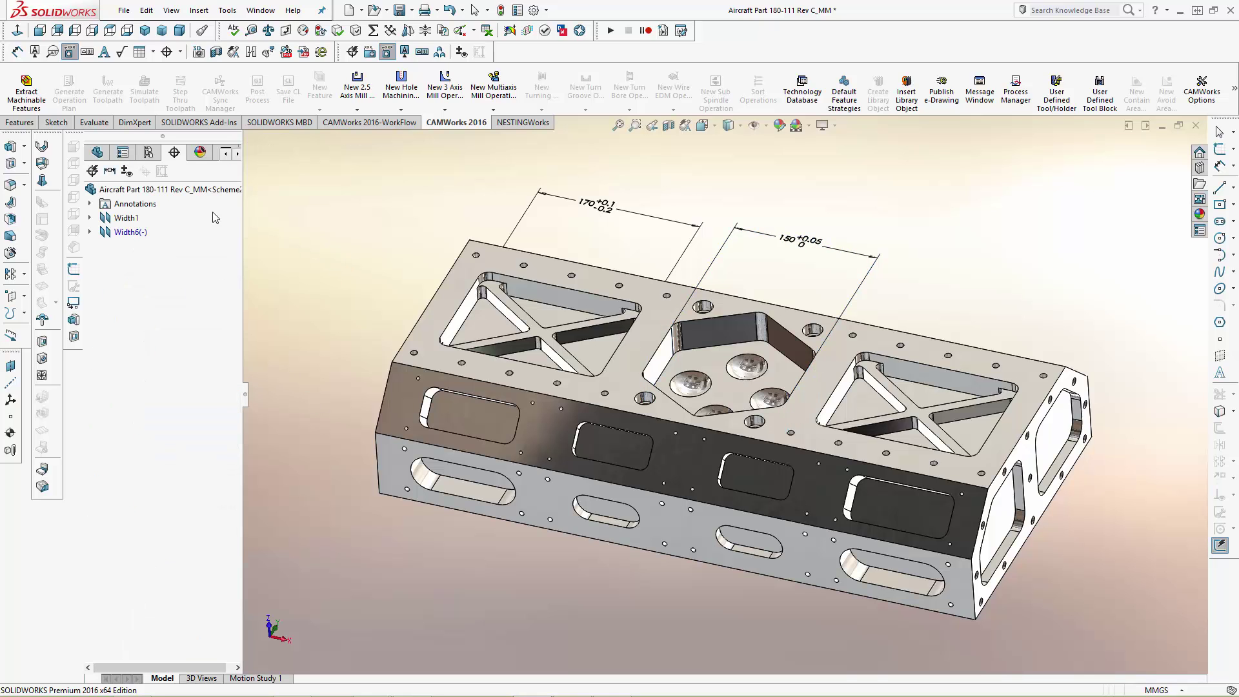
Step: Place a 120 width on the right pocket with bilateral tolerance +0.1/-0.3
{"action": "middle_click_drag", "start_coordinate": [678, 435], "coordinate": [858, 380]}
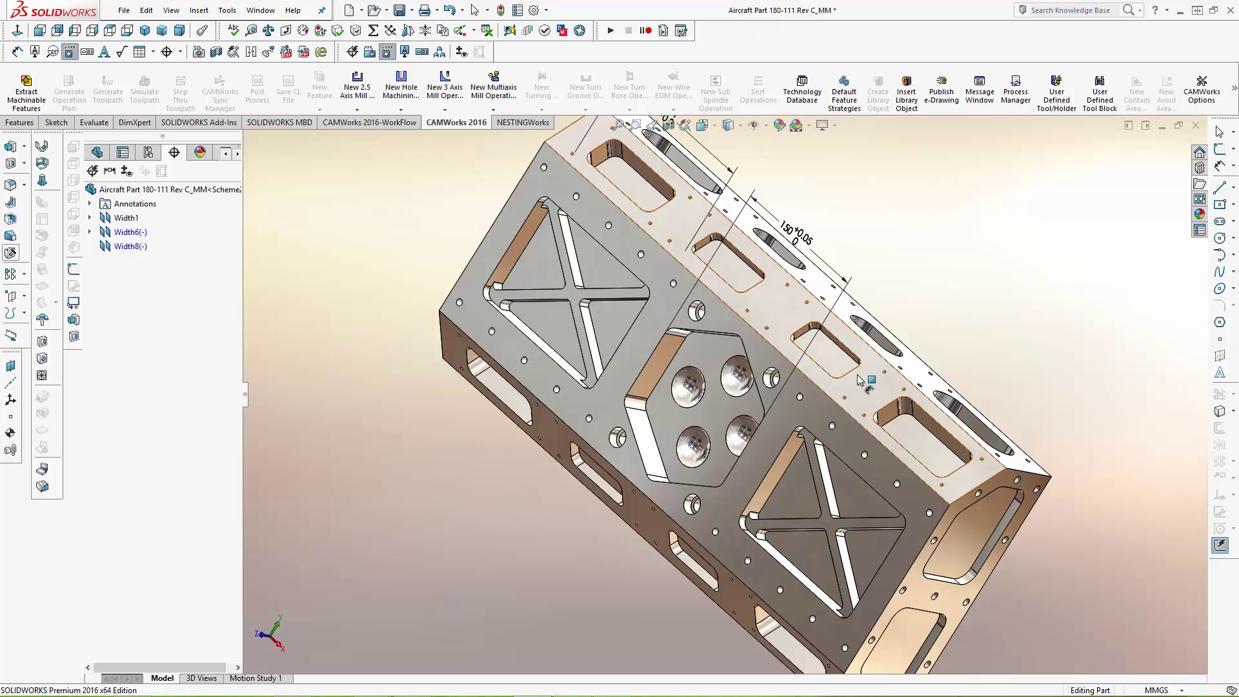
{"action": "middle_click_drag", "start_coordinate": [803, 581], "coordinate": [830, 269]}
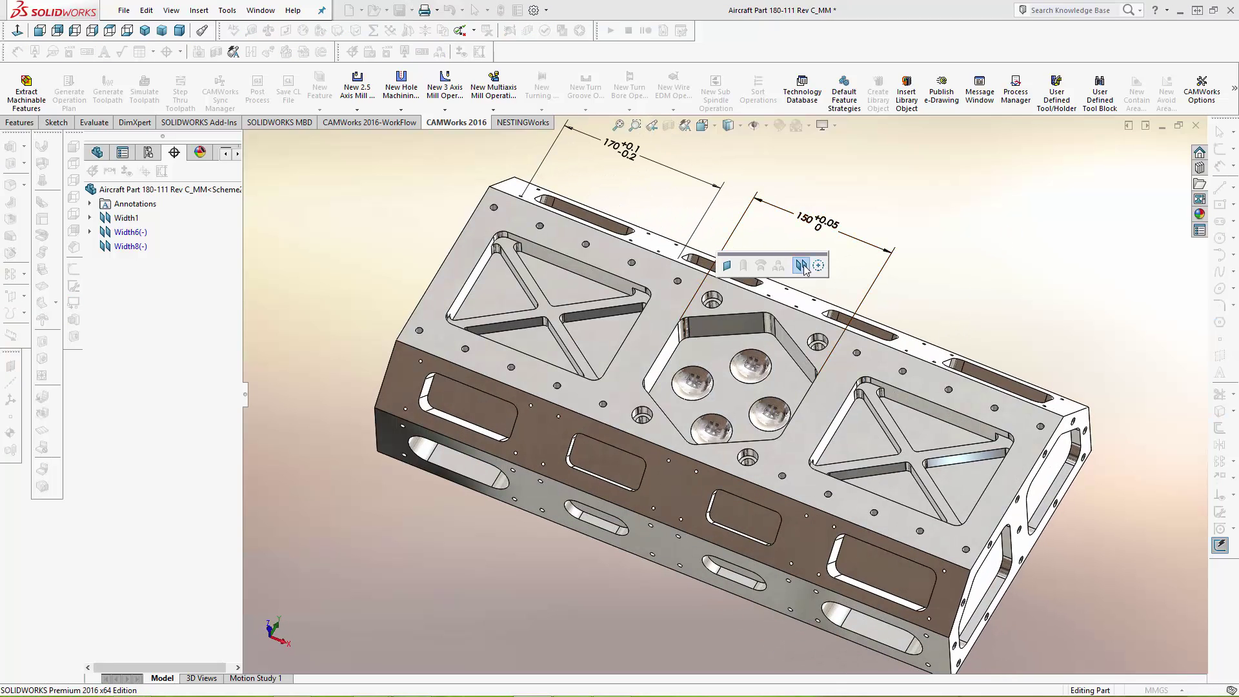
{"action": "left_click", "coordinate": [803, 265]}
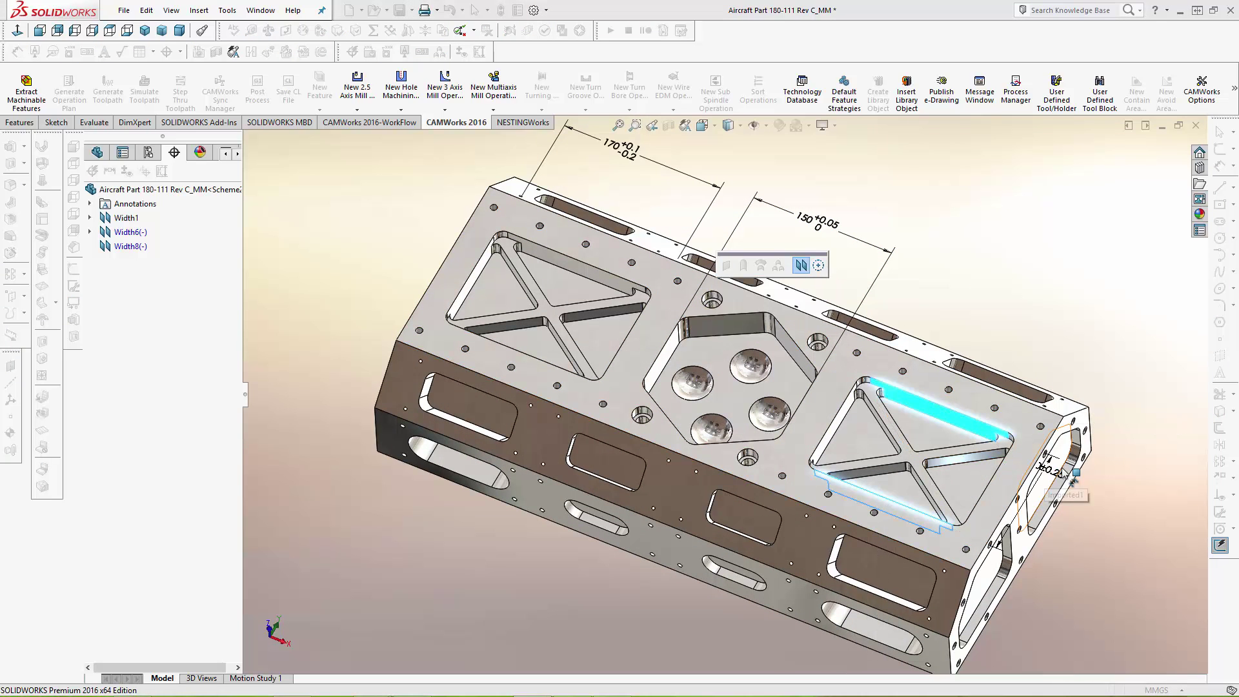
{"action": "left_click", "coordinate": [1104, 523]}
{"action": "left_click", "coordinate": [167, 355]}
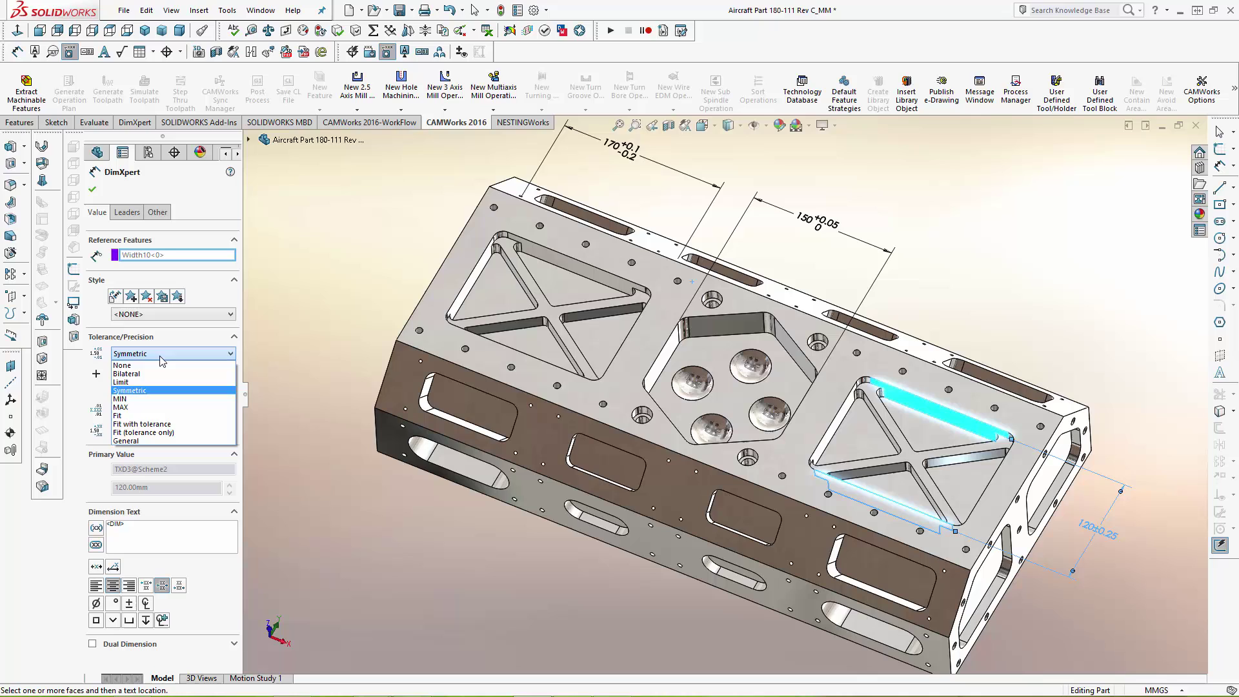
{"action": "left_click", "coordinate": [126, 373]}
{"action": "double_click", "coordinate": [147, 374]}
{"action": "type", "text": "."}
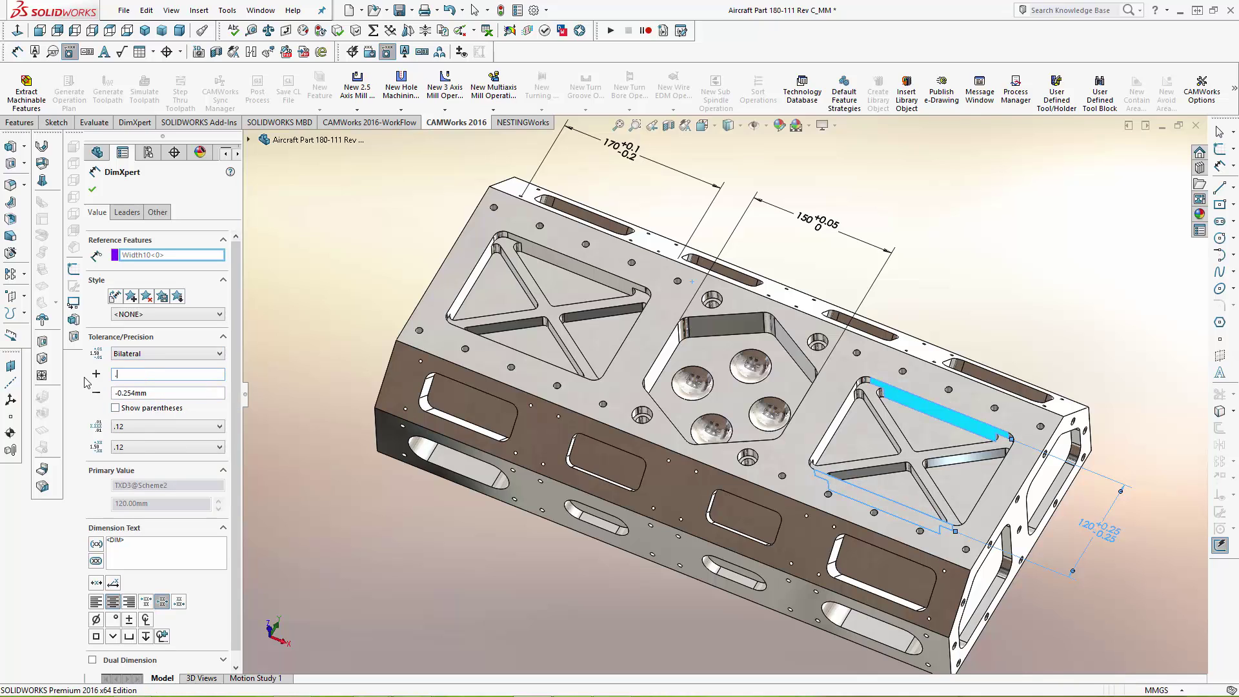
{"action": "type", "text": "1"}
{"action": "double_click", "coordinate": [154, 392]}
{"action": "type", "text": ".3"}
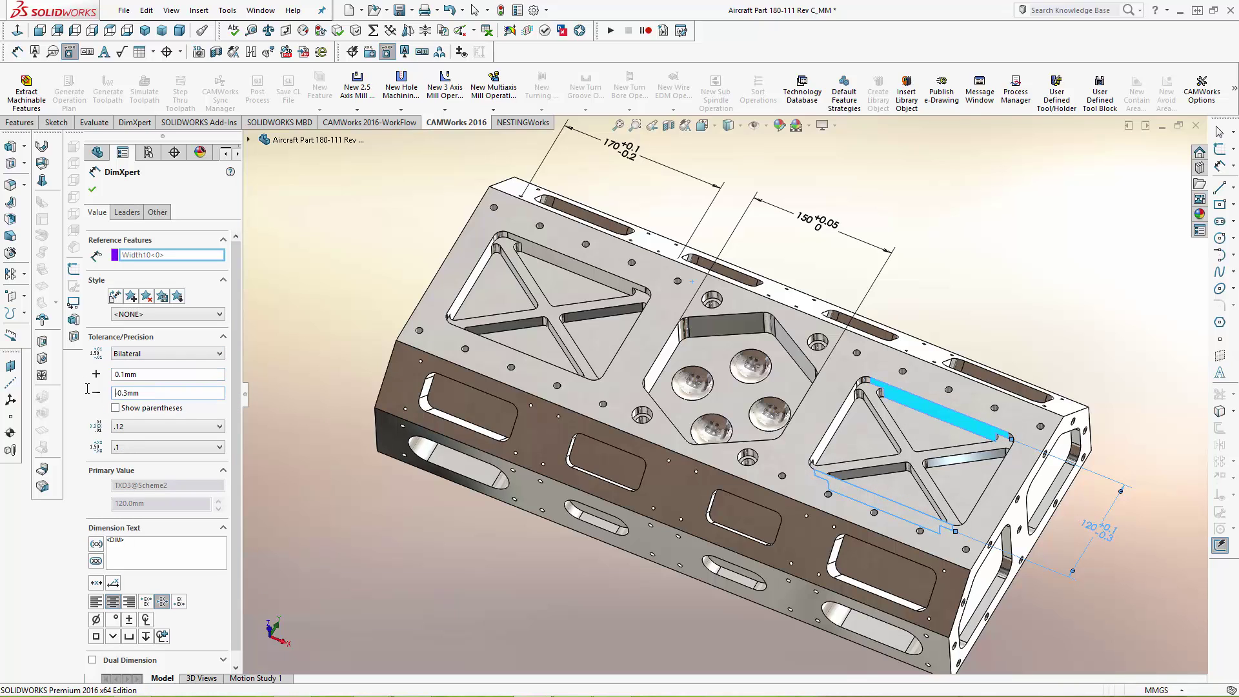
{"action": "key", "text": "Return"}
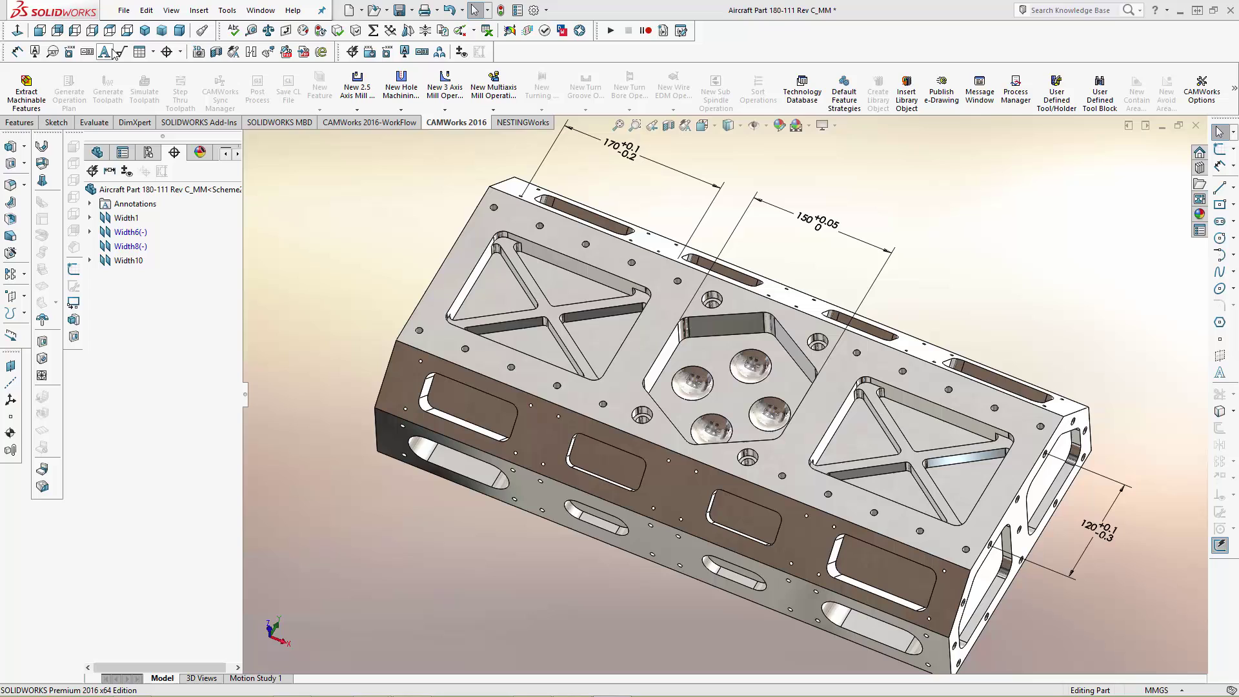
Step: Attach 32 and 63 surface-finish symbols to the hex pocket's holes
{"action": "left_click", "coordinate": [119, 52]}
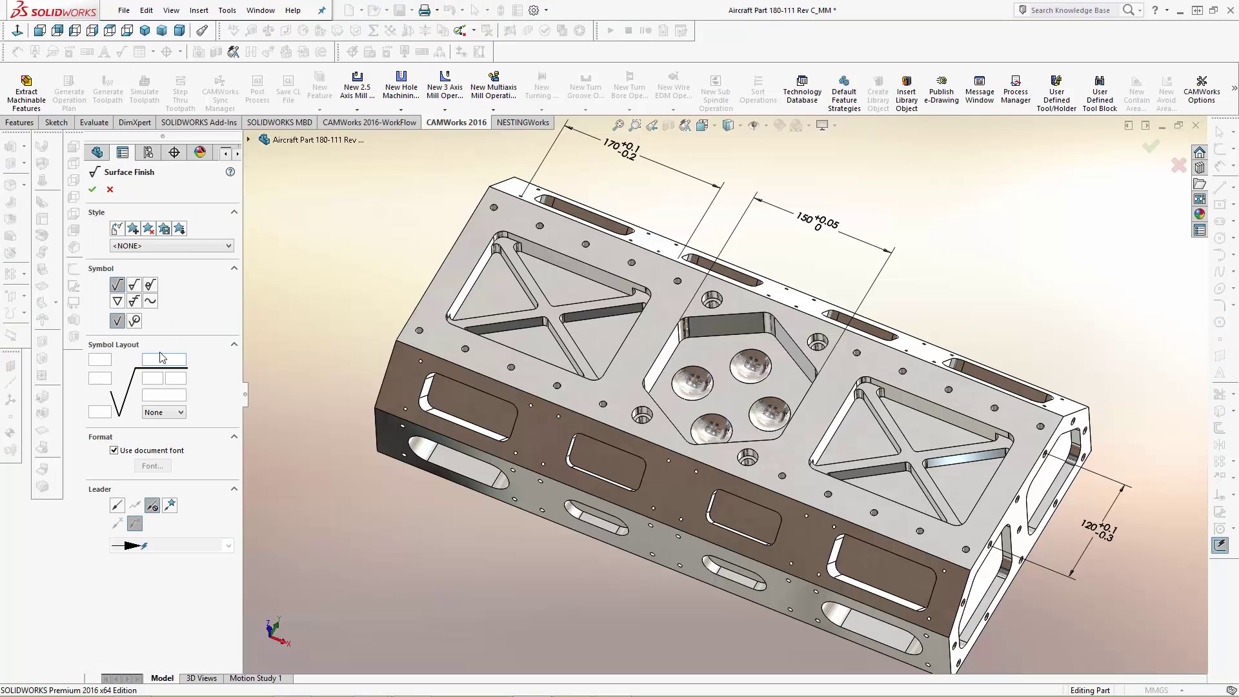
{"action": "type", "text": "32"}
{"action": "left_click", "coordinate": [739, 380]}
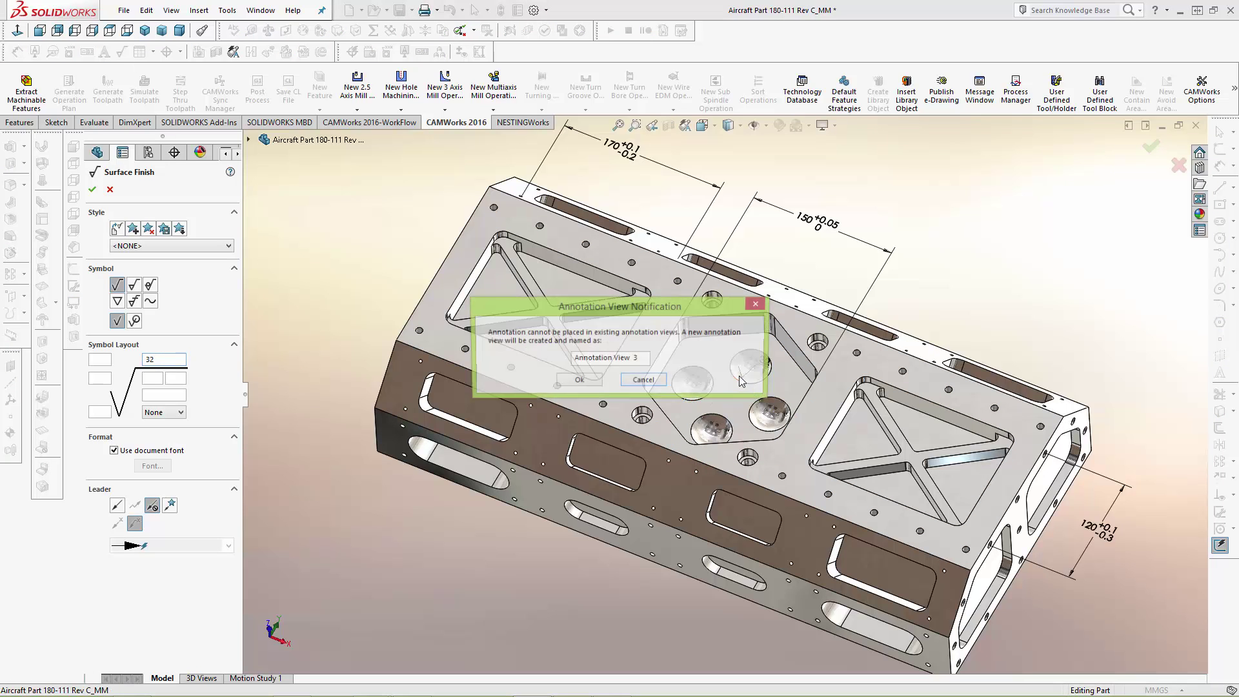
{"action": "left_click", "coordinate": [581, 379]}
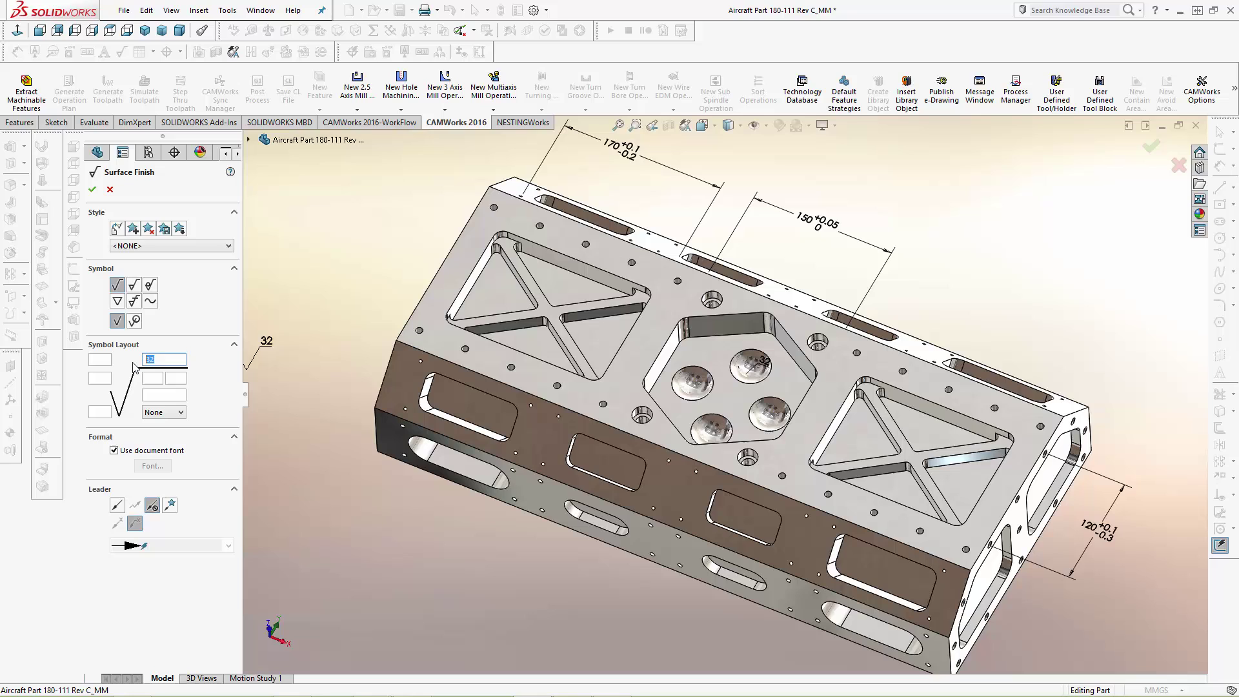
{"action": "type", "text": "63"}
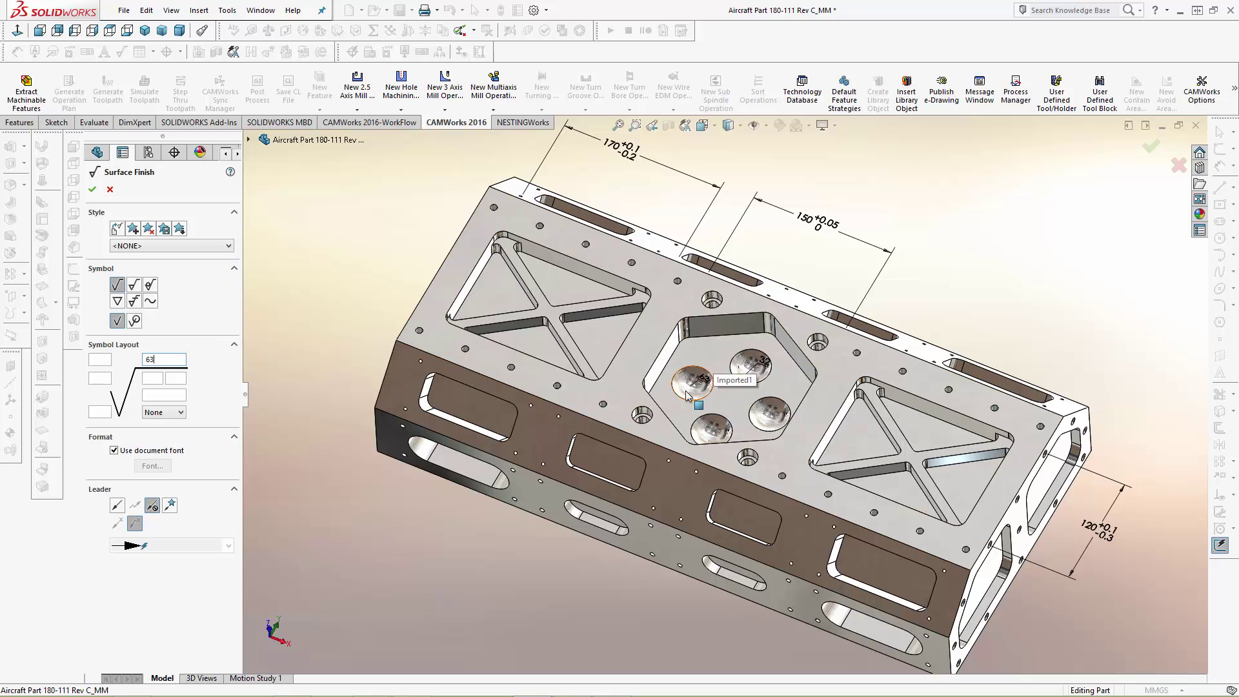
{"action": "left_click", "coordinate": [687, 391]}
{"action": "left_click", "coordinate": [580, 380]}
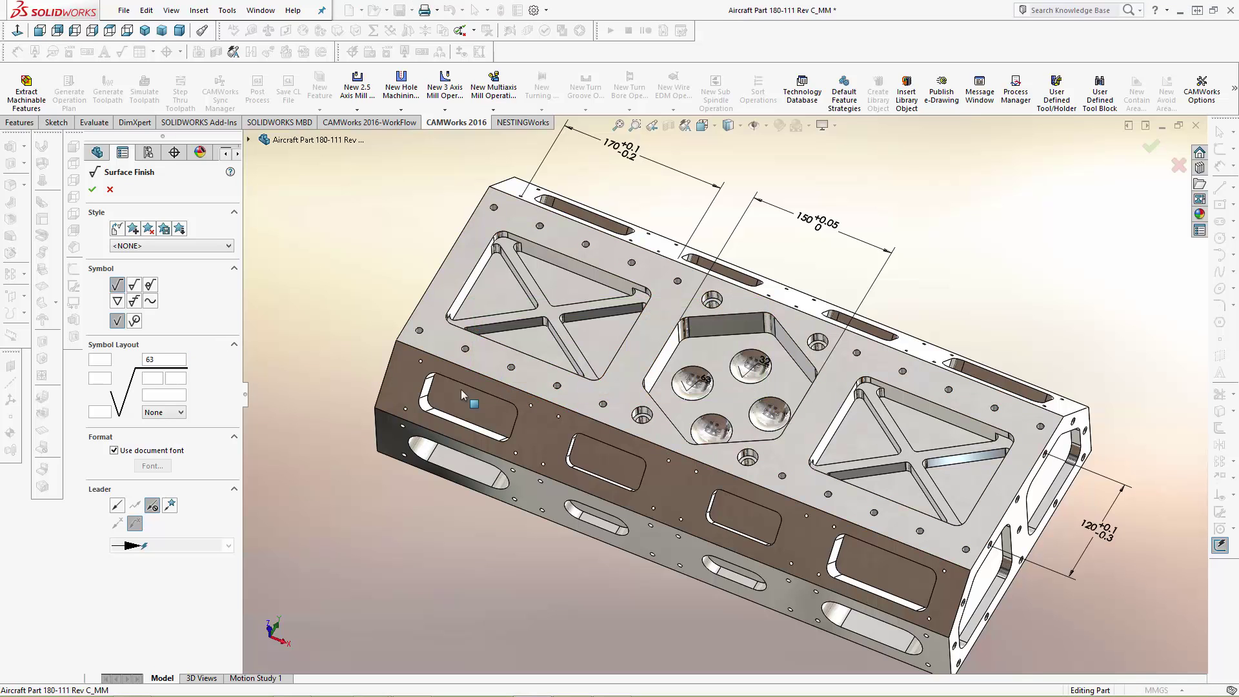
{"action": "double_click", "coordinate": [151, 360]}
{"action": "type", "text": "125"}
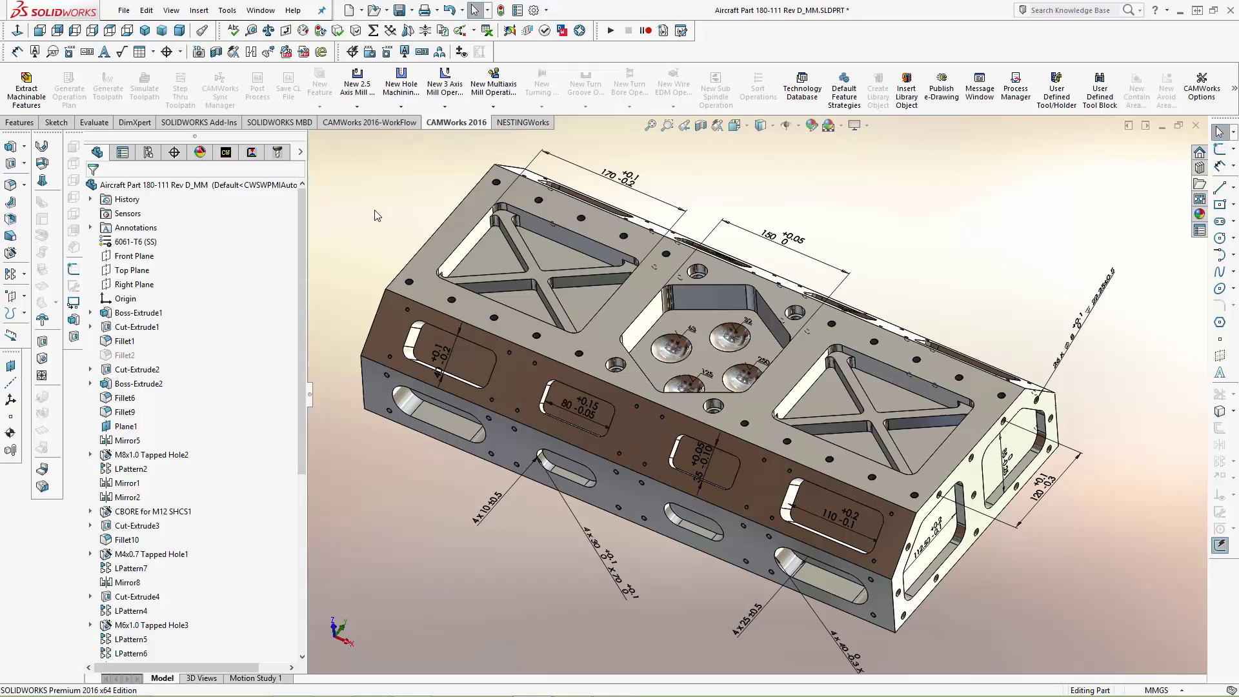
{"action": "middle_click_drag", "start_coordinate": [910, 289], "coordinate": [905, 287]}
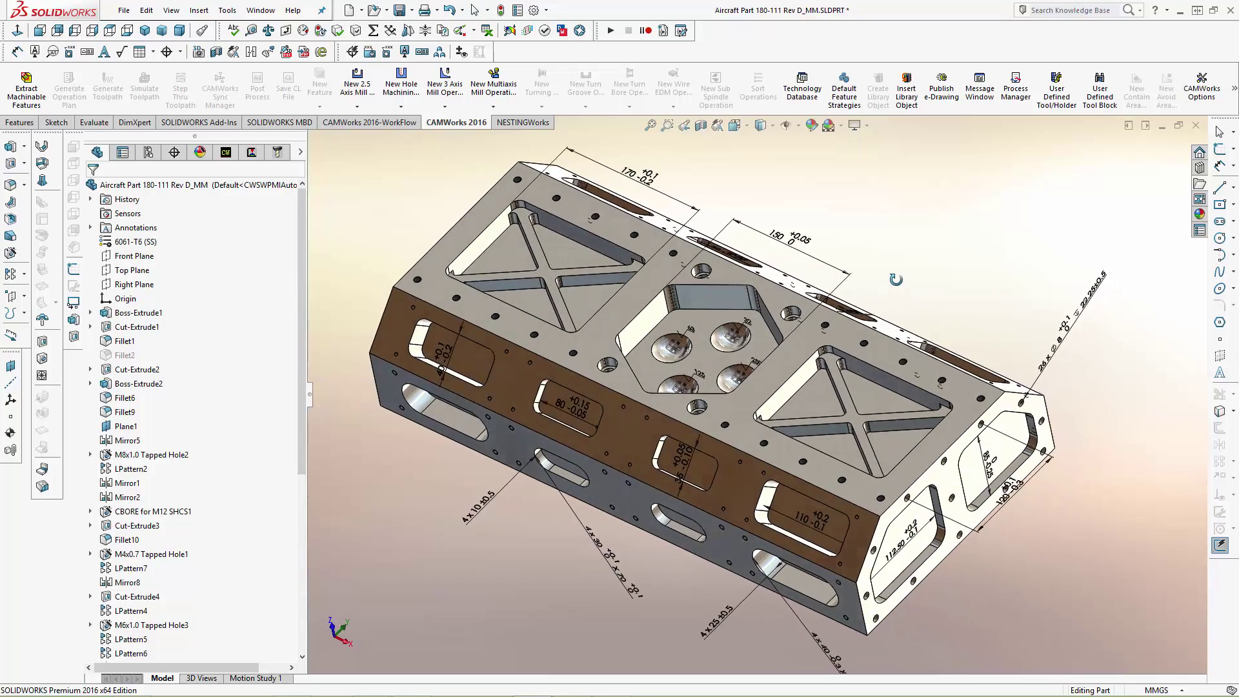
{"action": "middle_click_drag", "start_coordinate": [904, 287], "coordinate": [899, 270]}
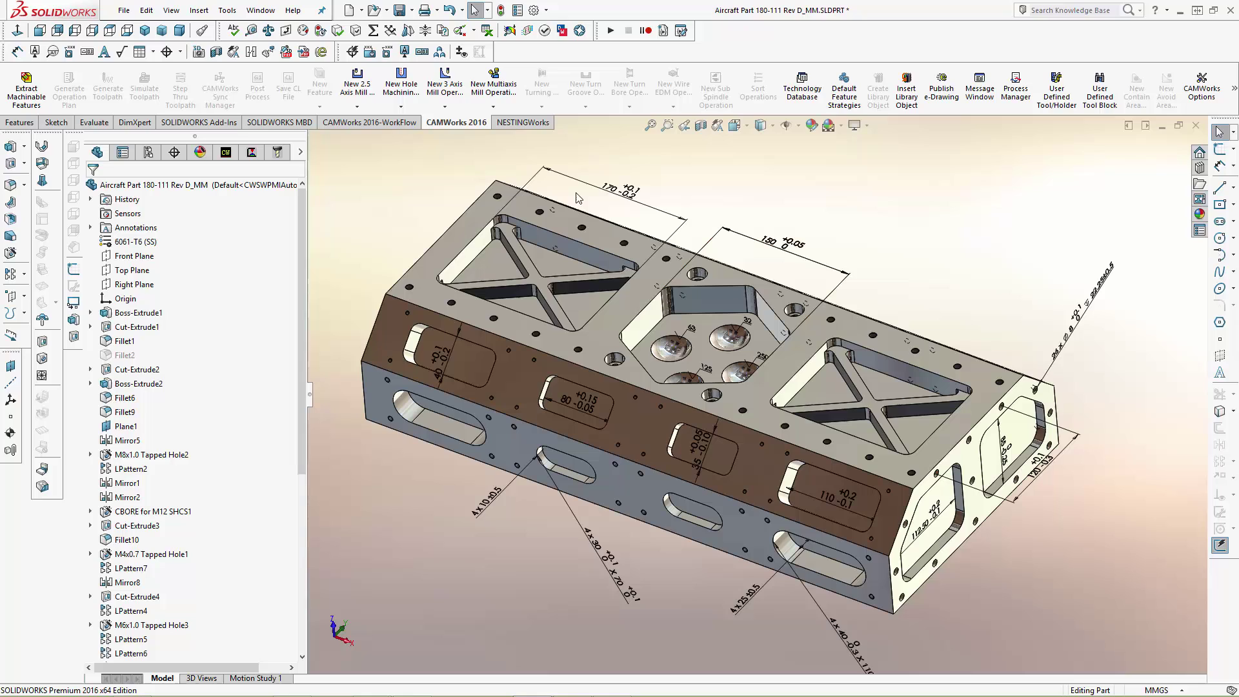
Step: Launch Tolerance Based Machining with UI from the CAMWorks 2016-WorkFlow commands
{"action": "left_click", "coordinate": [226, 153]}
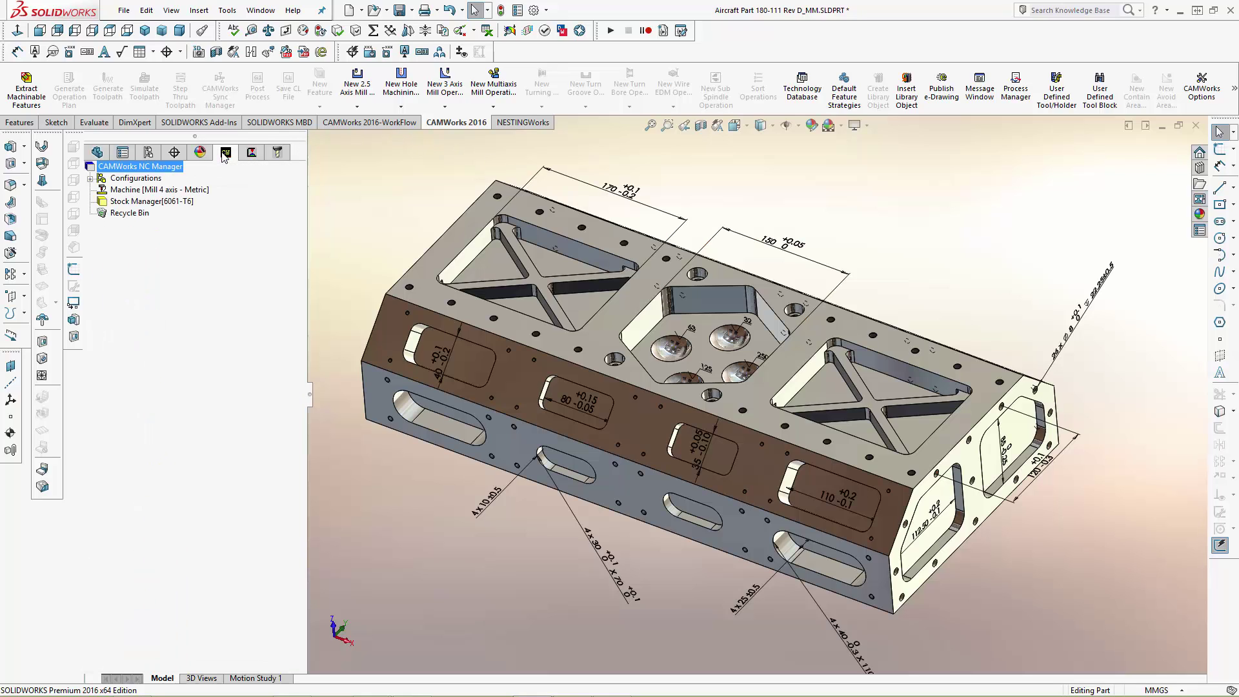
{"action": "left_click", "coordinate": [414, 124]}
{"action": "left_click", "coordinate": [937, 102]}
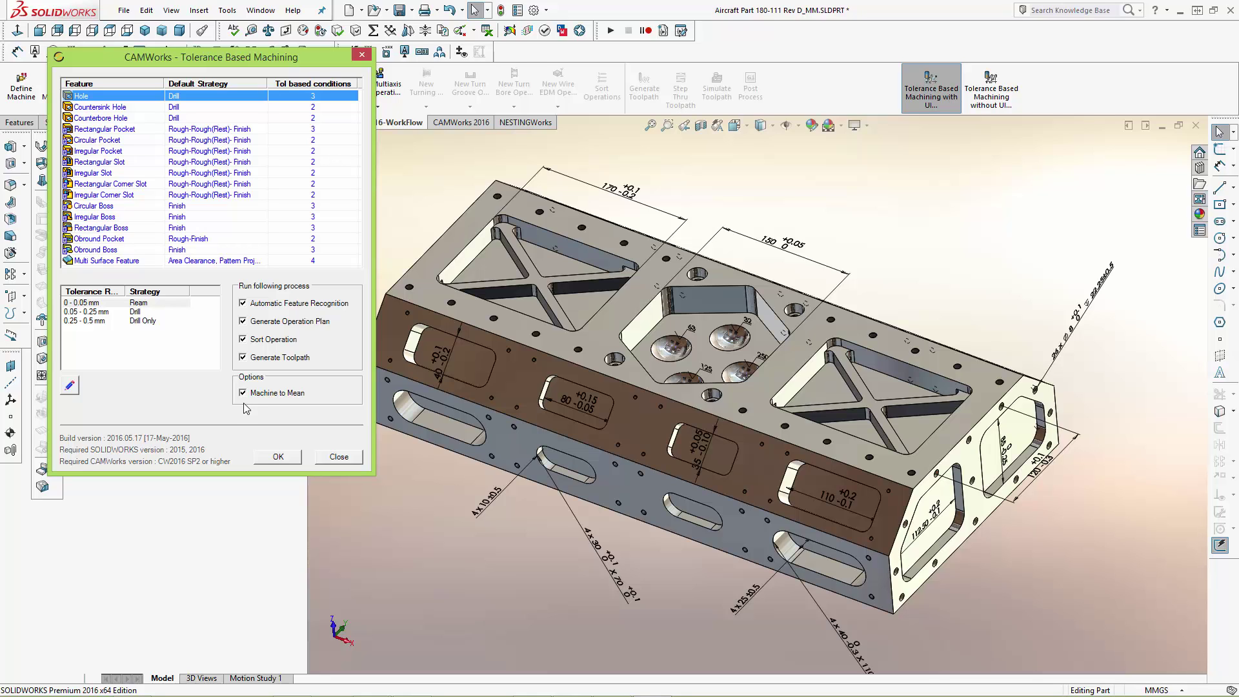
Step: Accept the tolerance-based settings to generate drilling and milling operations with toolpaths
{"action": "left_click", "coordinate": [281, 457]}
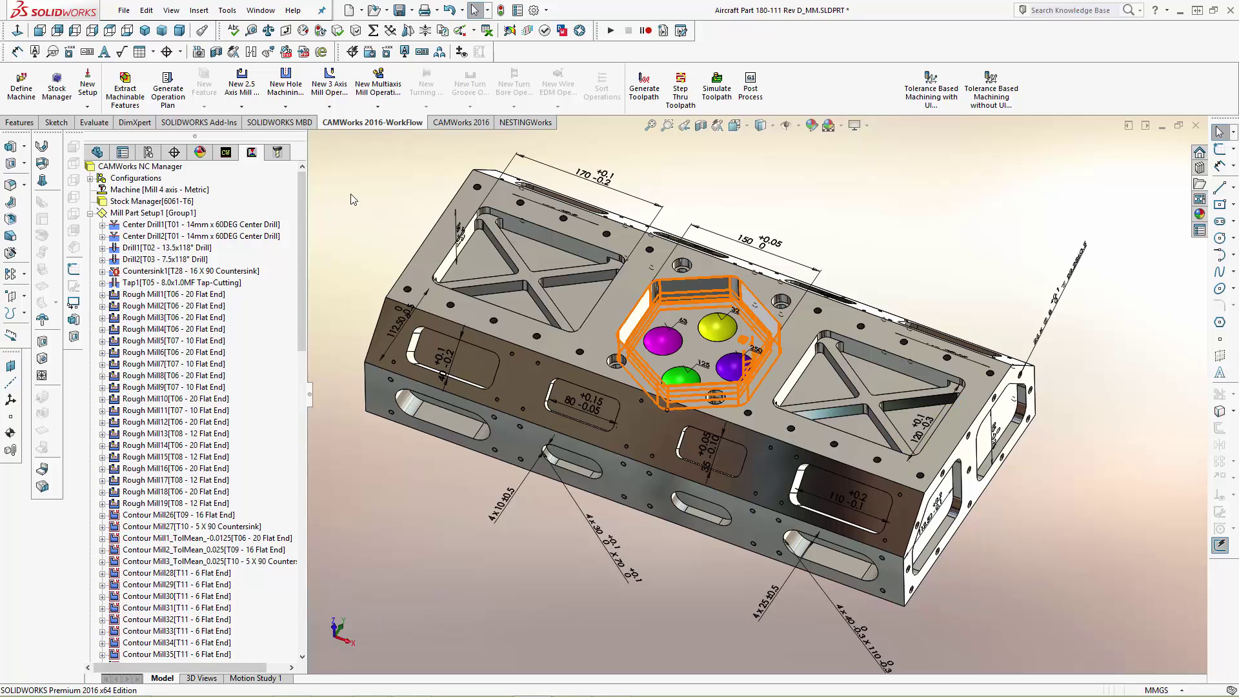
{"action": "left_click", "coordinate": [226, 153]}
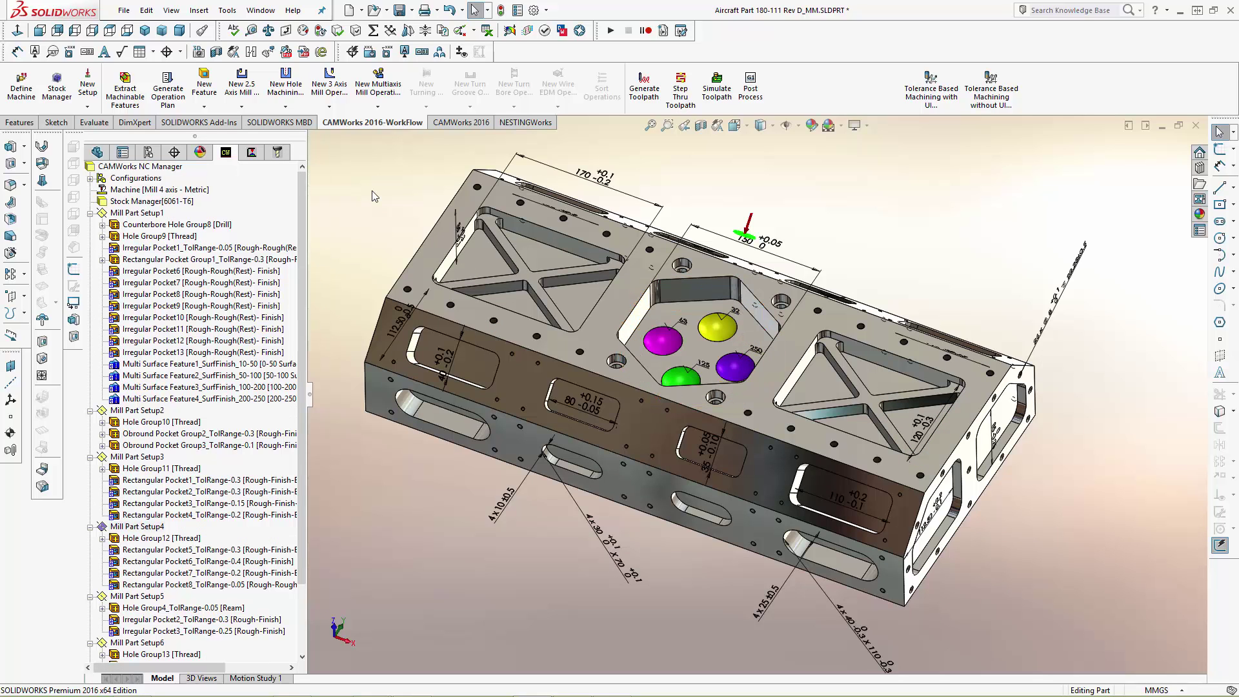
{"action": "left_click", "coordinate": [151, 215]}
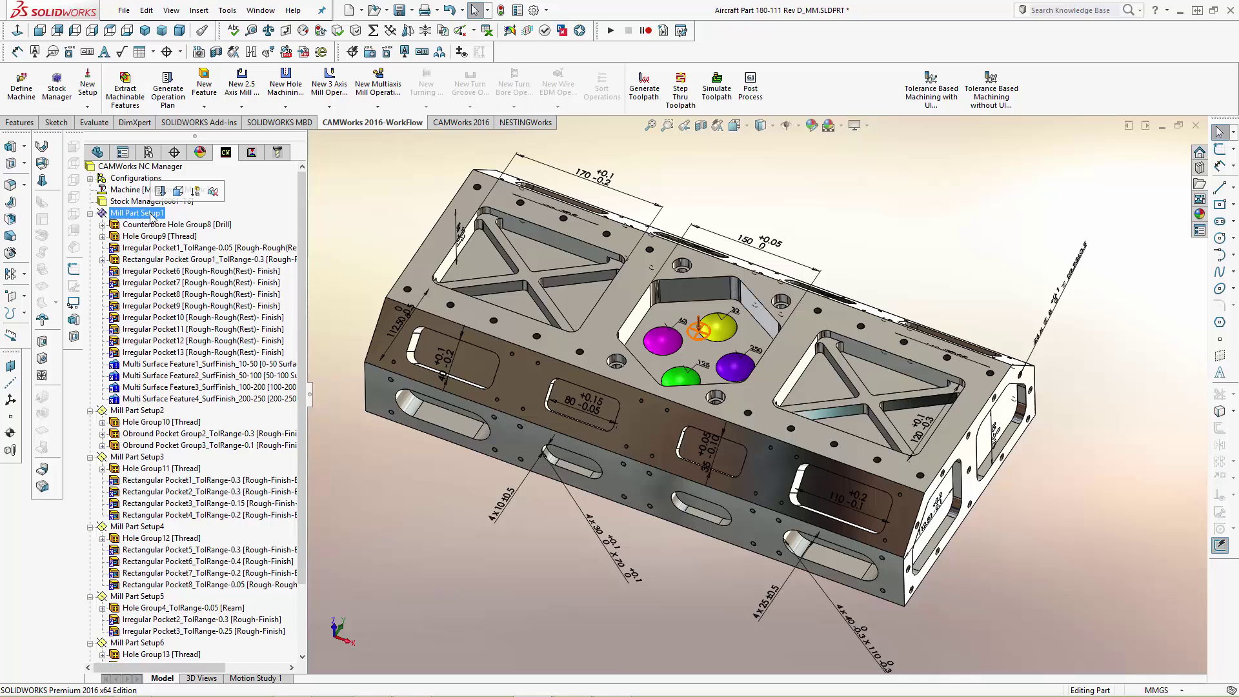
{"action": "left_click", "coordinate": [163, 415]}
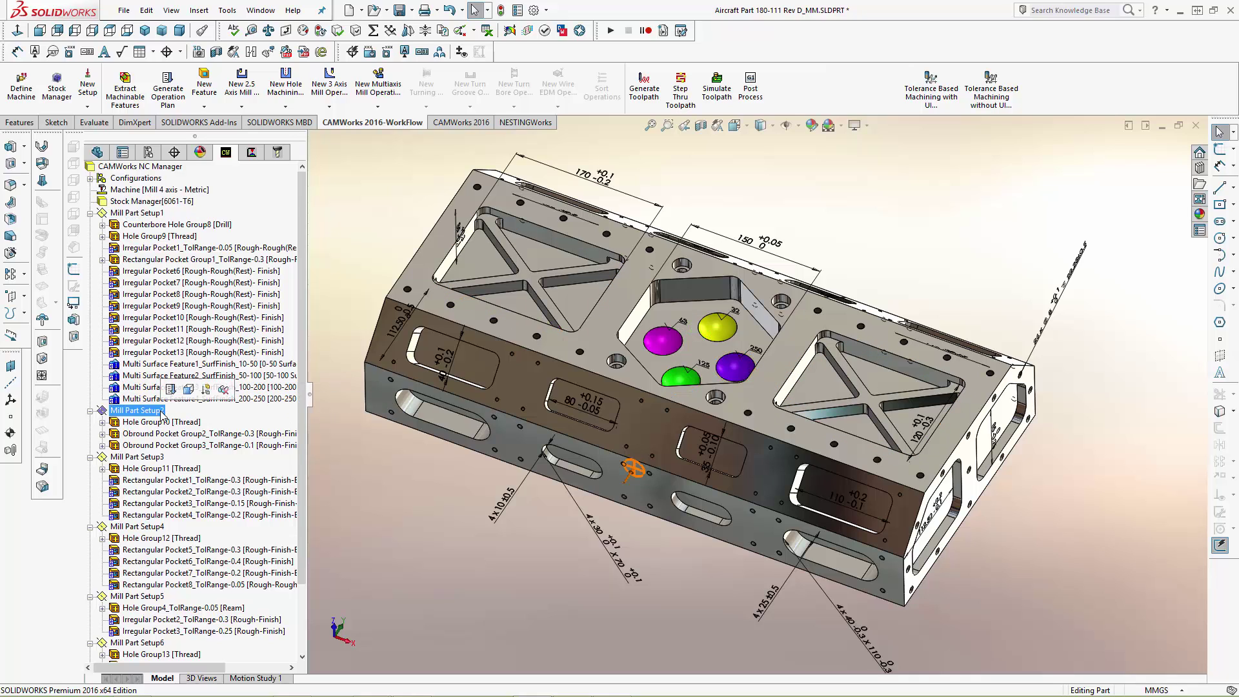
{"action": "left_click", "coordinate": [167, 459]}
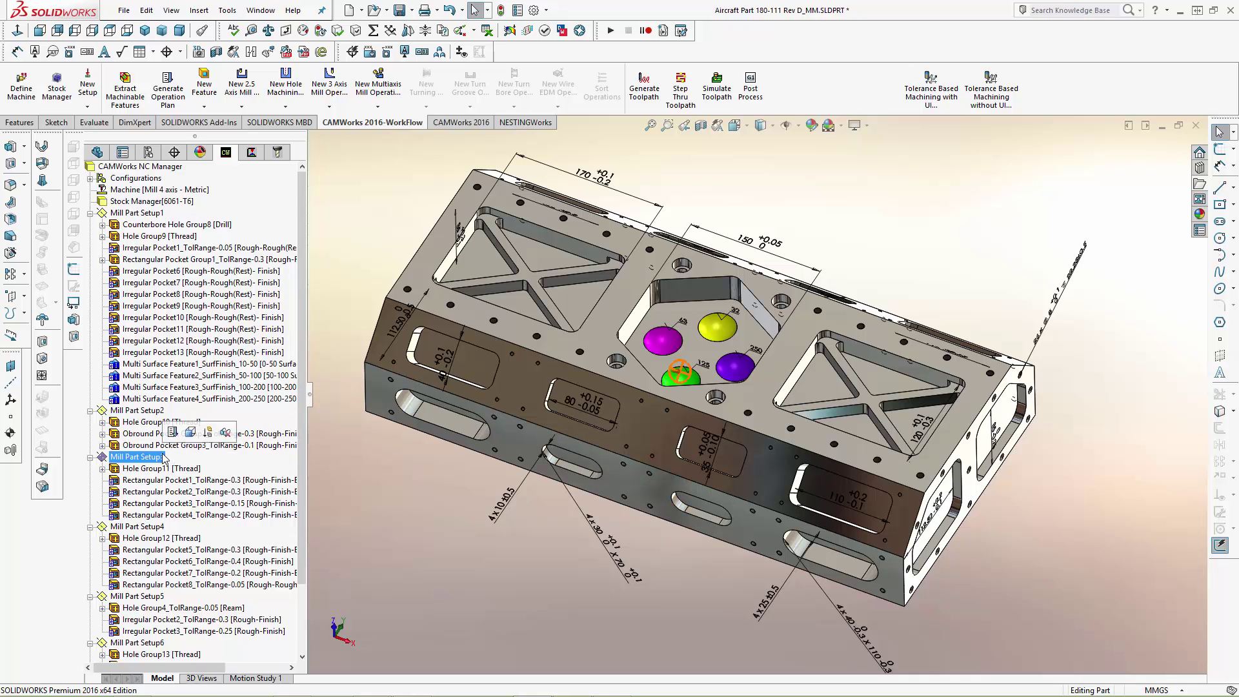
{"action": "left_click", "coordinate": [166, 527]}
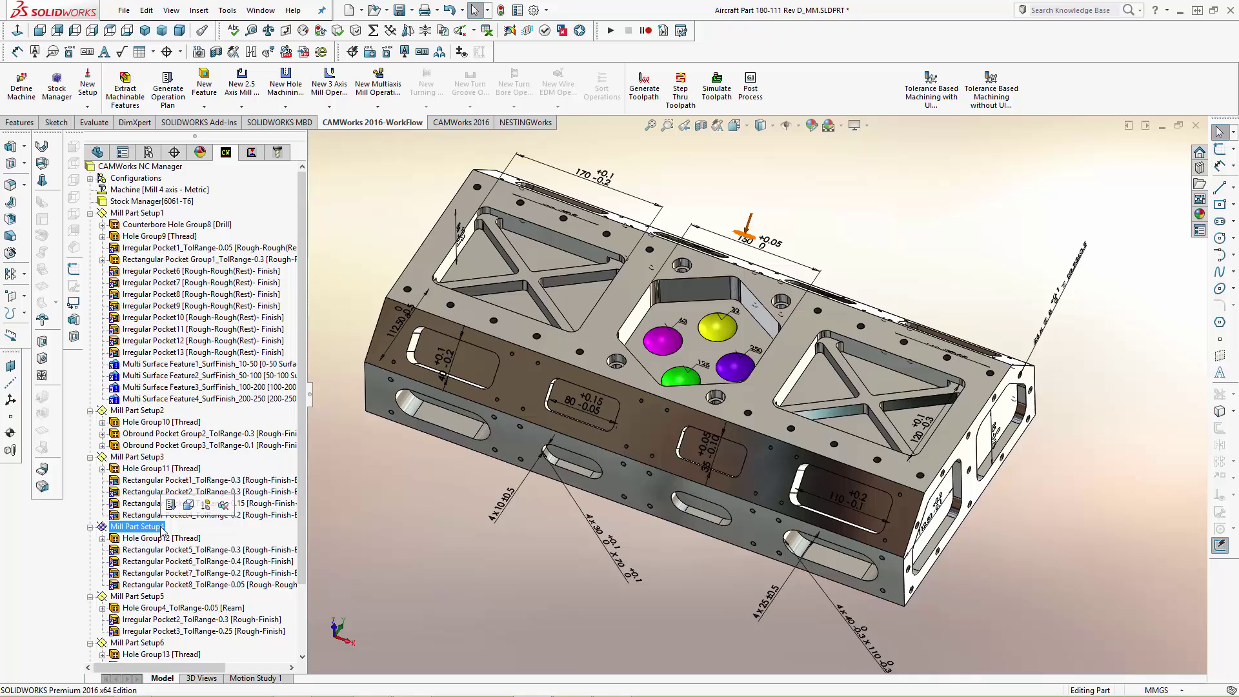
{"action": "left_click", "coordinate": [145, 597]}
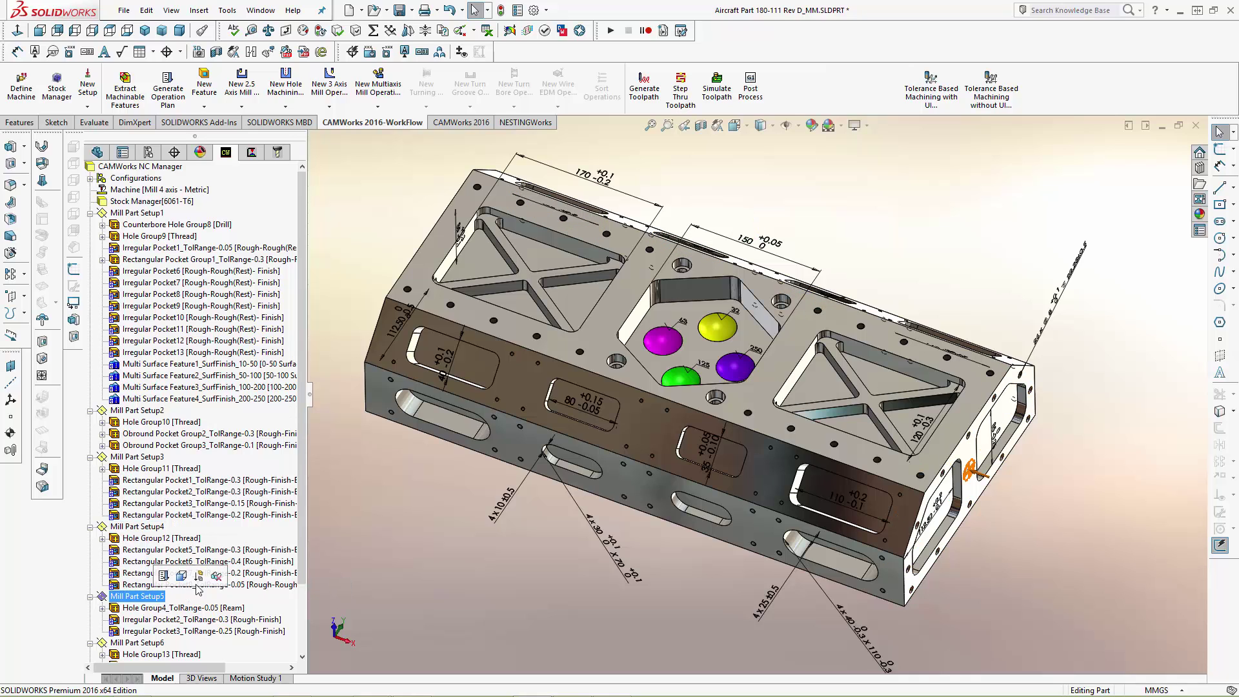
{"action": "left_click_drag", "start_coordinate": [307, 572], "coordinate": [311, 639]}
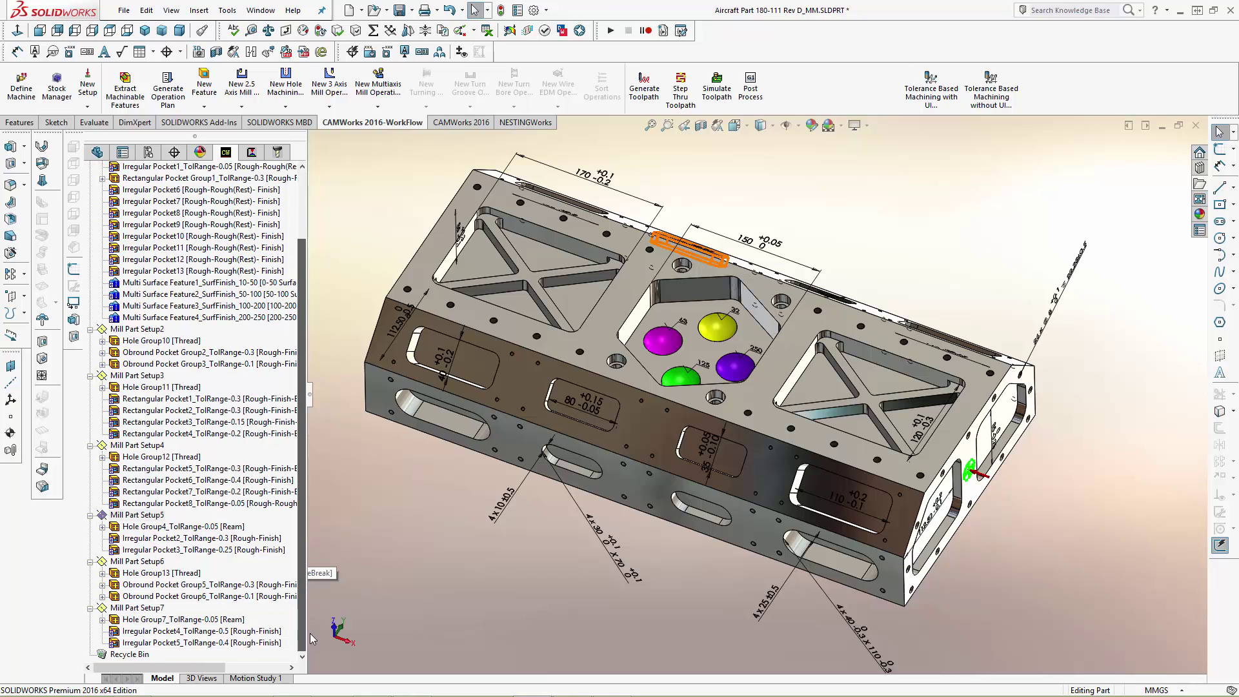
{"action": "left_click", "coordinate": [146, 562]}
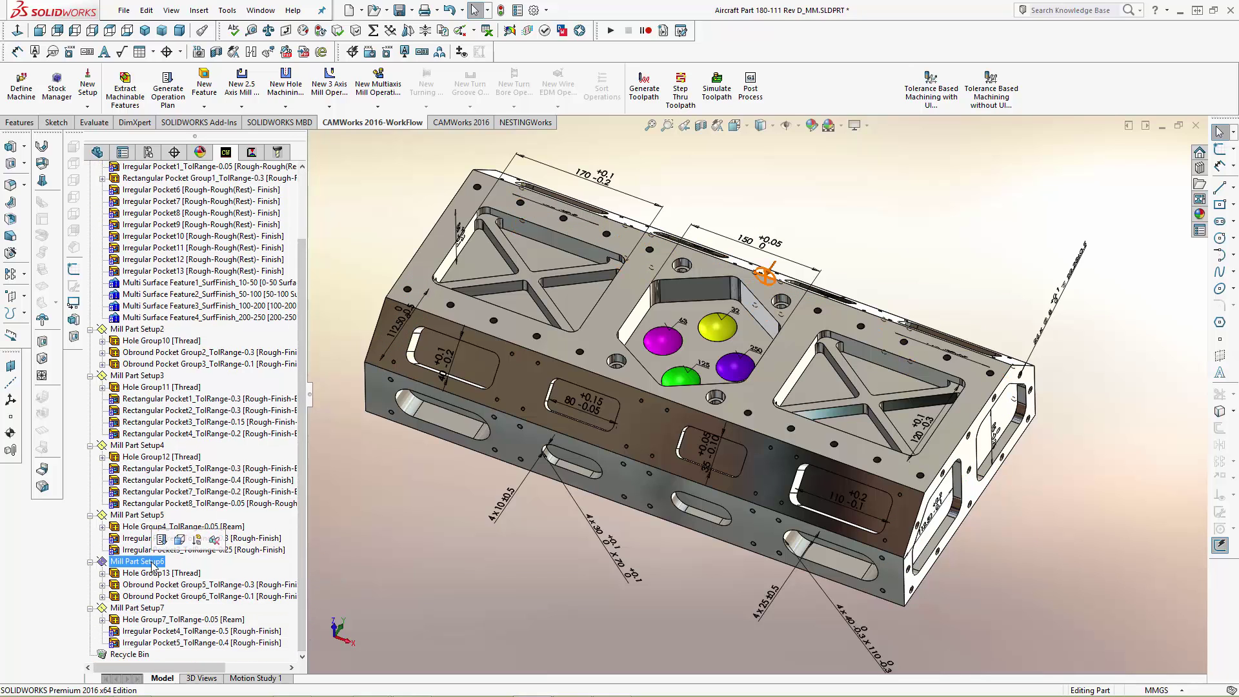
{"action": "left_click", "coordinate": [145, 608]}
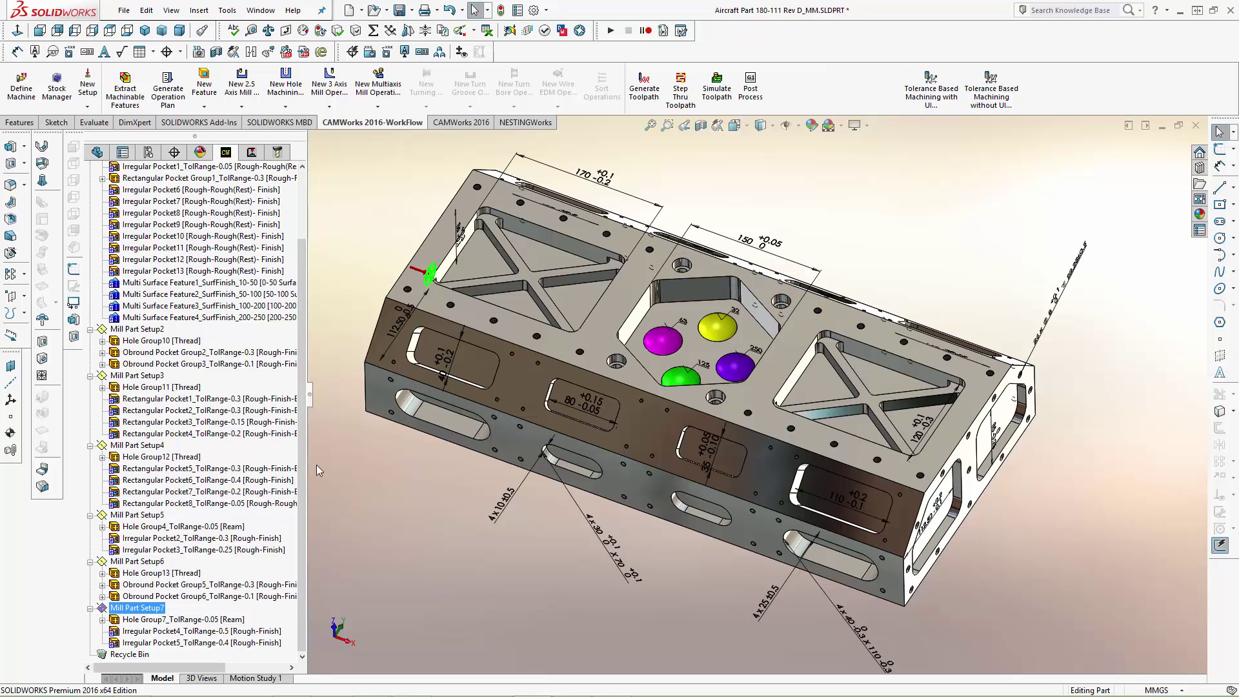
{"action": "left_click", "coordinate": [325, 426]}
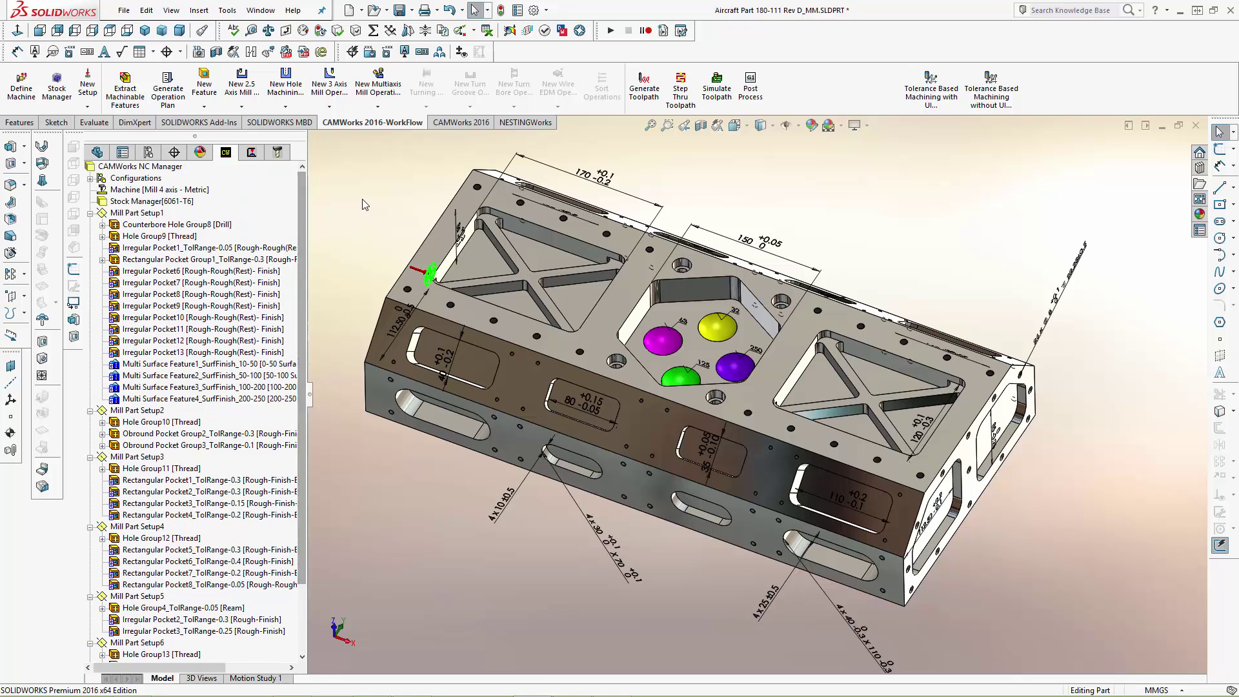
{"action": "left_click", "coordinate": [228, 251]}
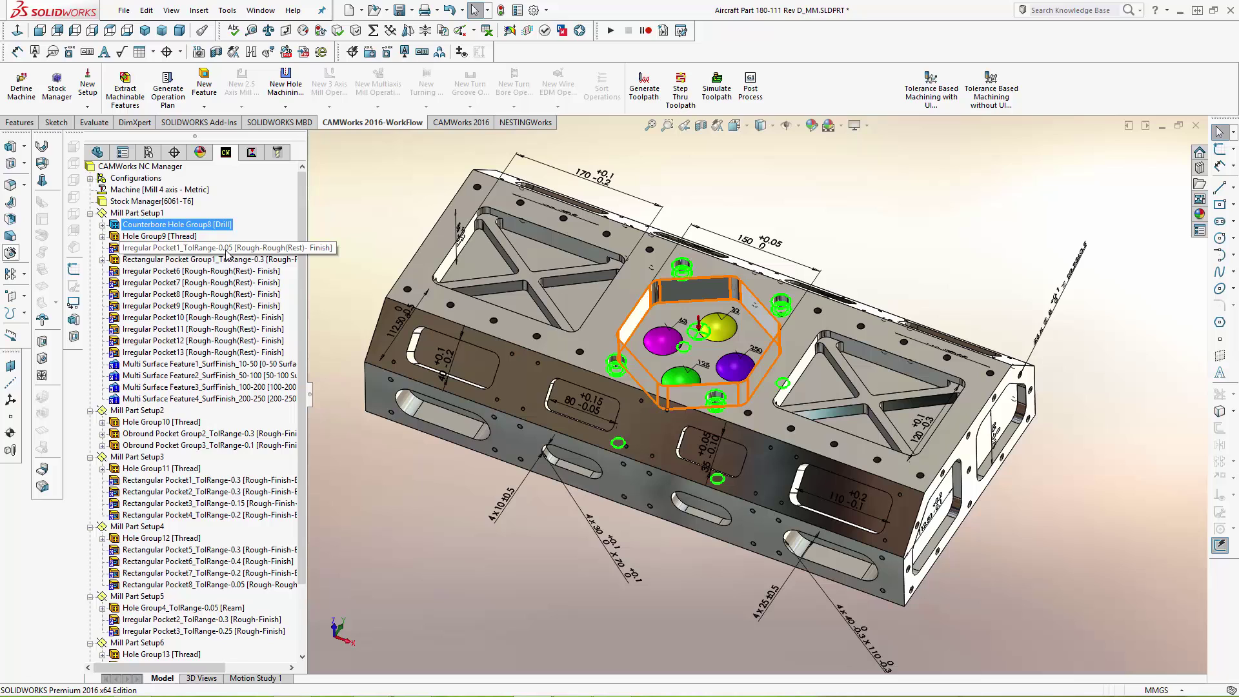
{"action": "left_click", "coordinate": [236, 283]}
{"action": "left_click", "coordinate": [279, 435]}
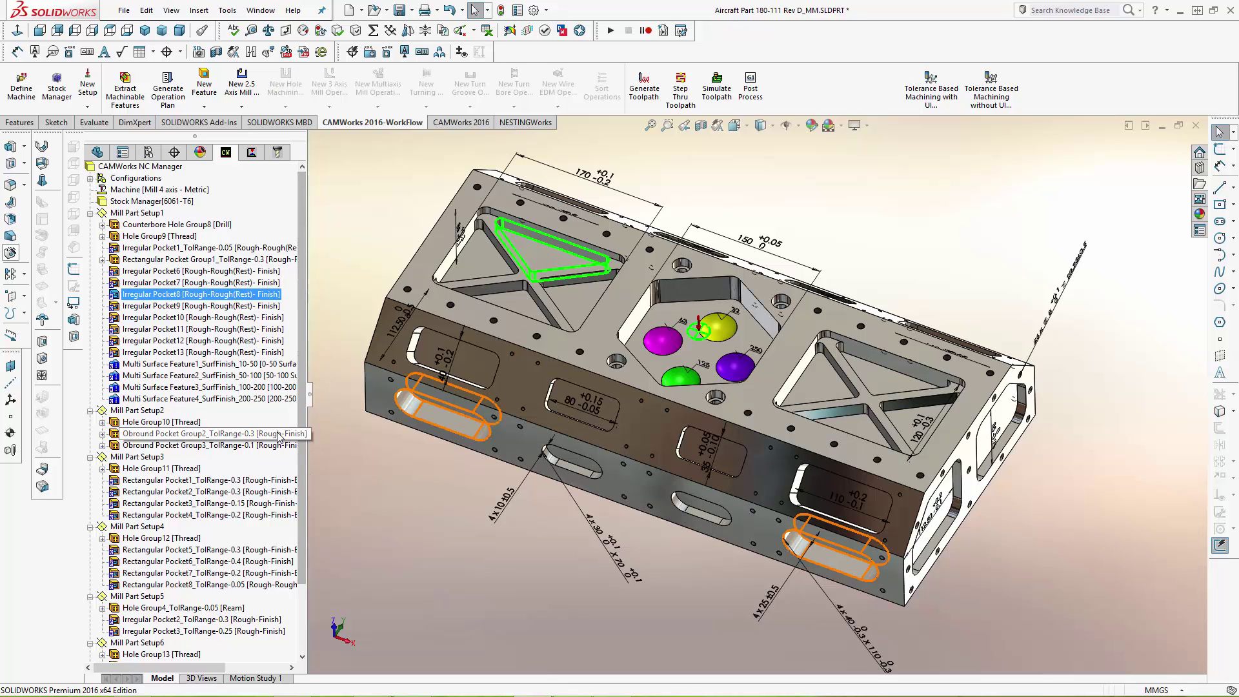
{"action": "left_click", "coordinate": [284, 446]}
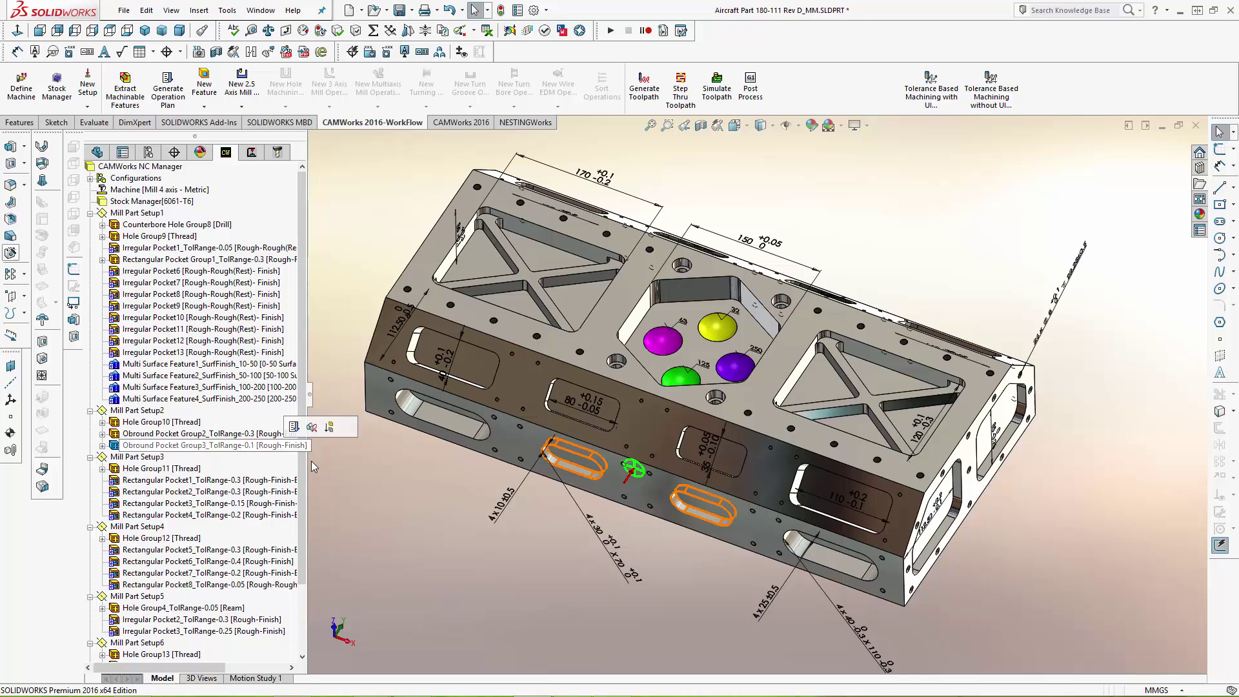
{"action": "left_click", "coordinate": [284, 505]}
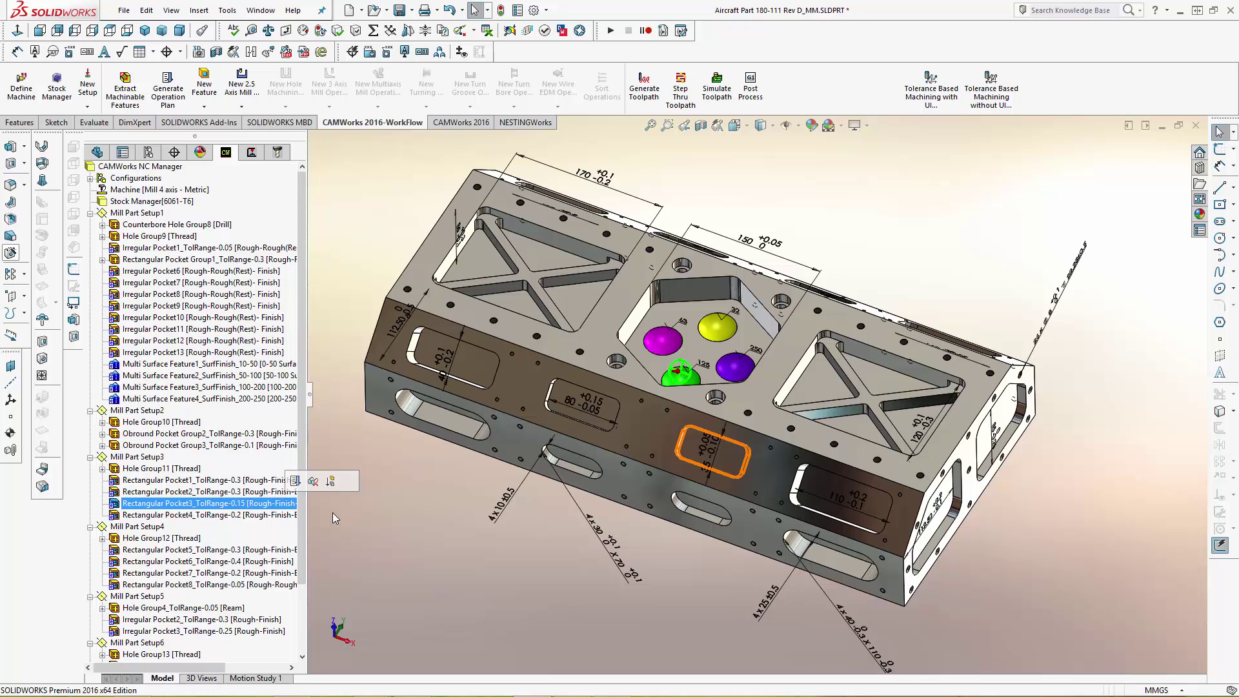
{"action": "left_click", "coordinate": [290, 515]}
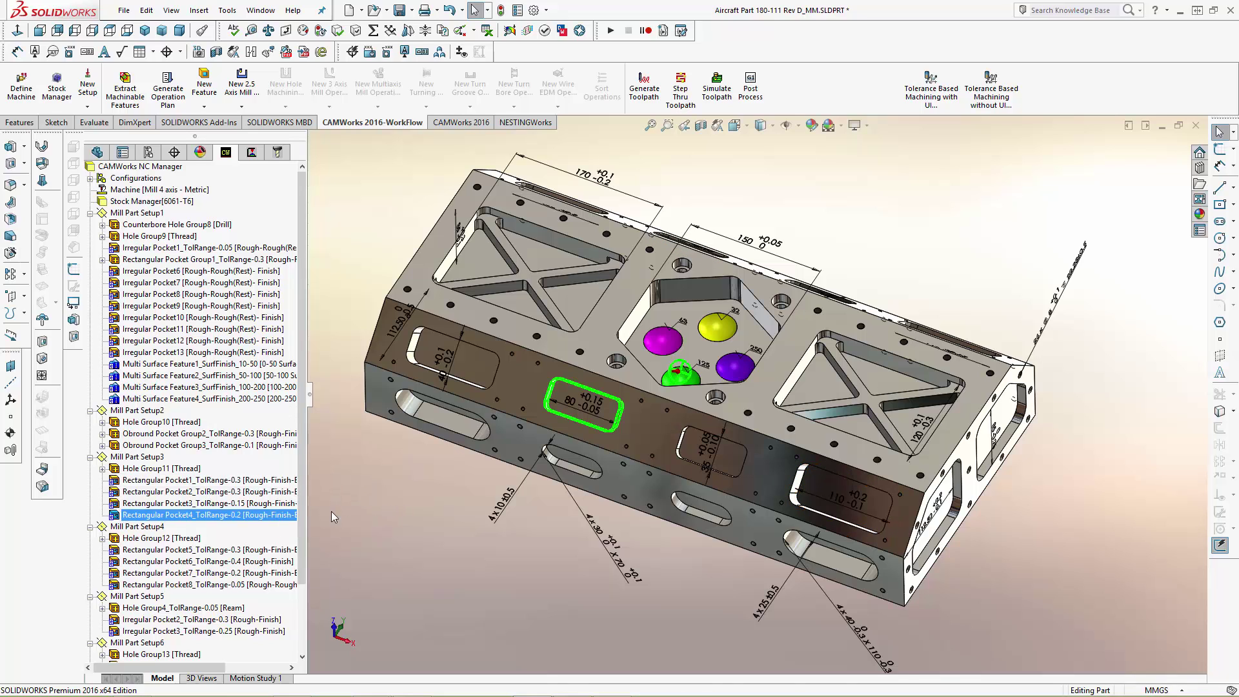
{"action": "left_click", "coordinate": [253, 154]}
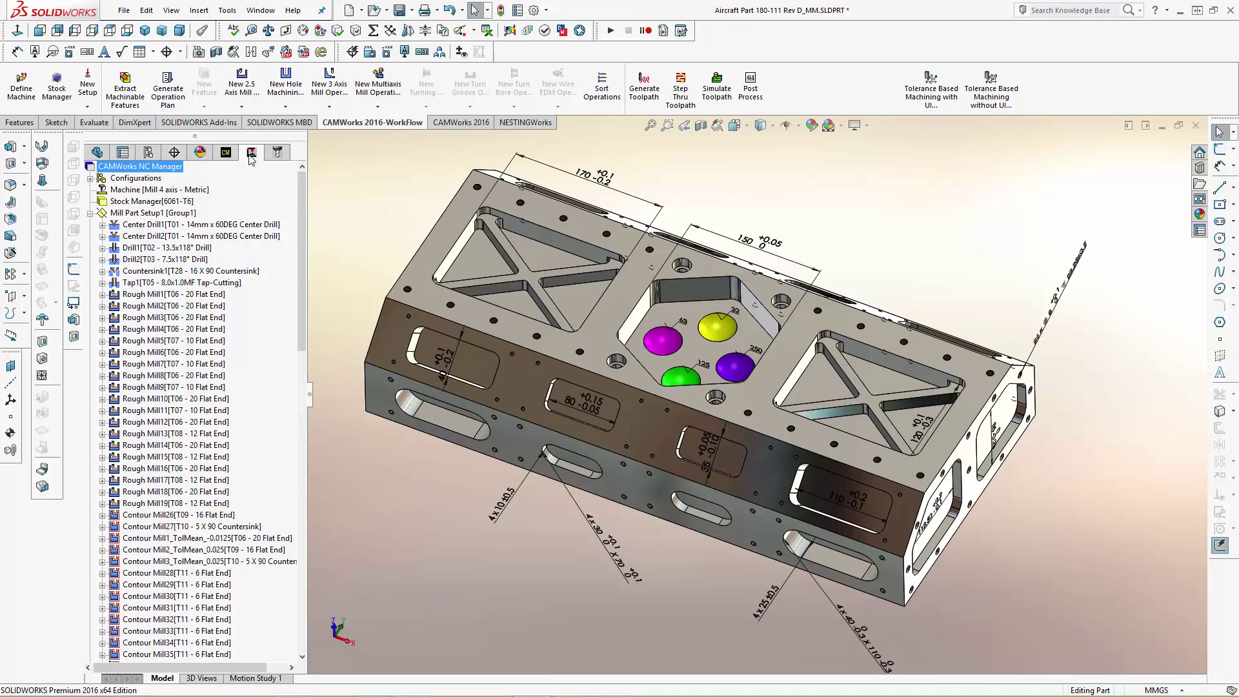
{"action": "left_click", "coordinate": [237, 237]}
{"action": "left_click", "coordinate": [216, 260]}
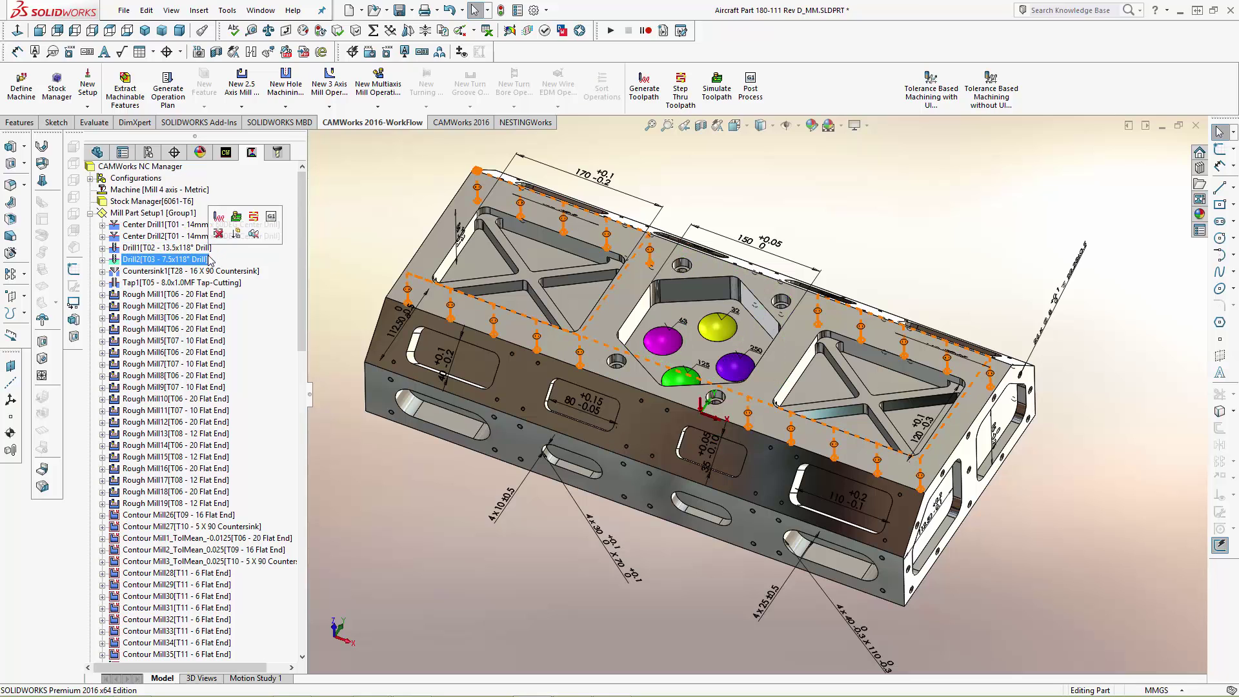
{"action": "left_click_drag", "start_coordinate": [304, 273], "coordinate": [314, 537]}
{"action": "left_click", "coordinate": [160, 491]}
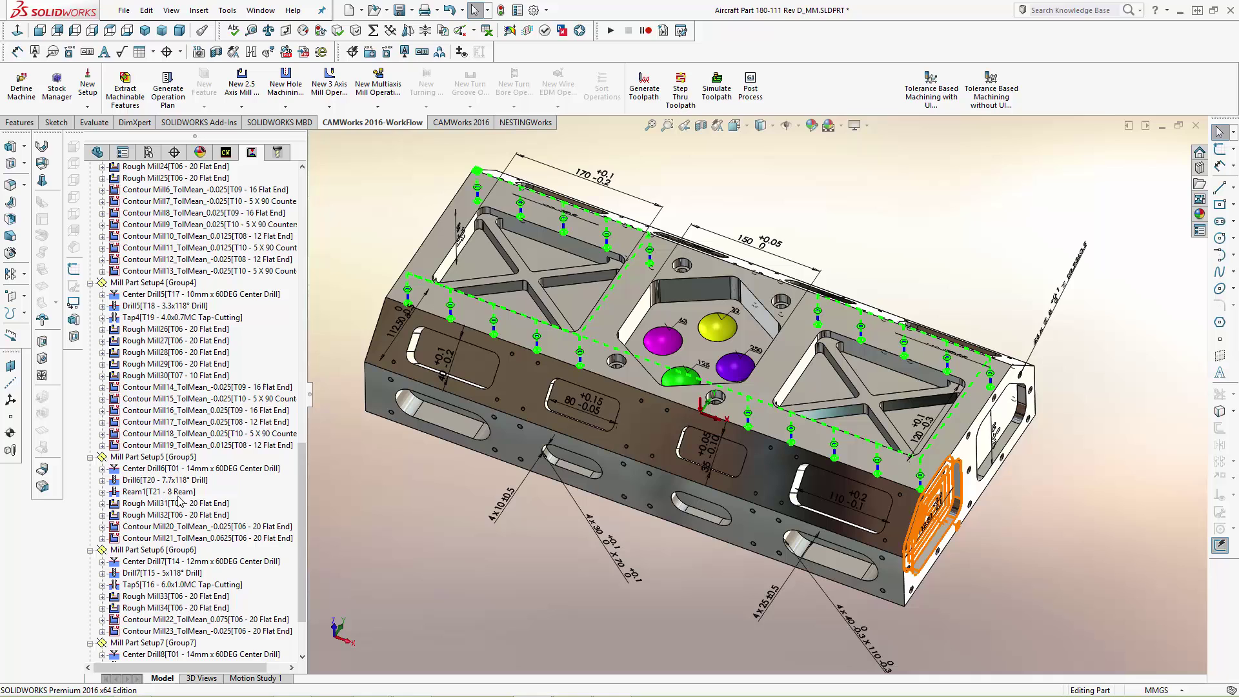
{"action": "left_click", "coordinate": [377, 497]}
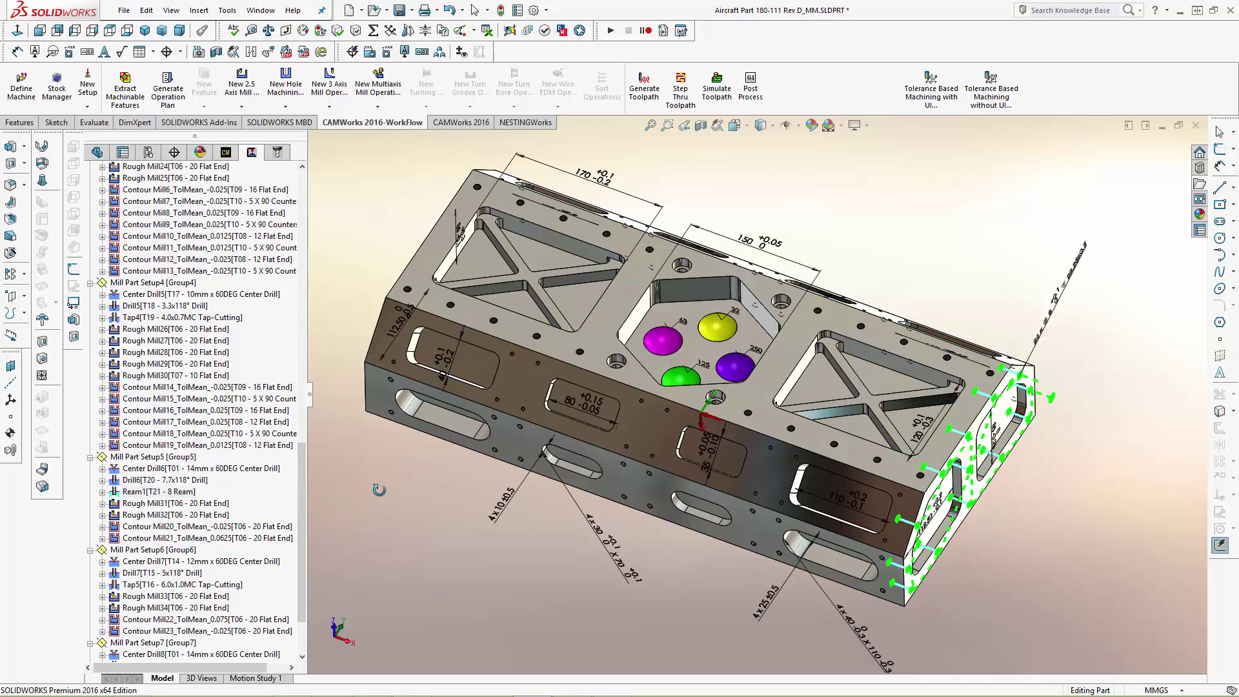
{"action": "middle_click_drag", "start_coordinate": [376, 497], "coordinate": [357, 460]}
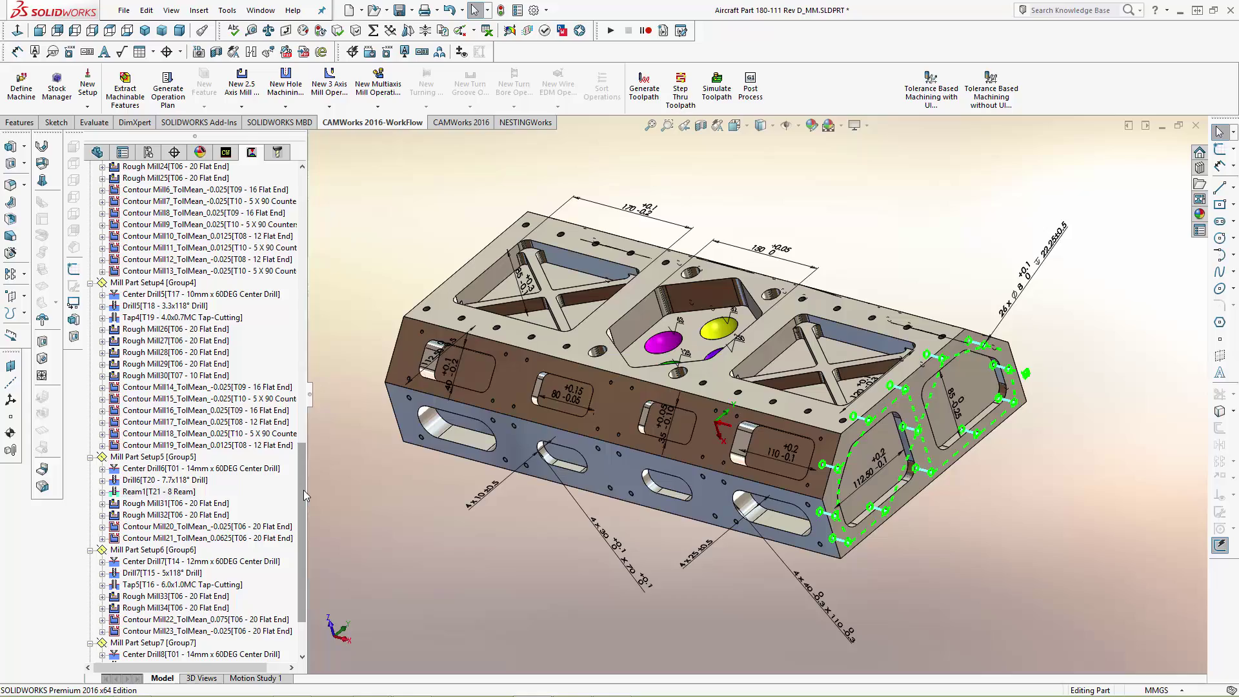
{"action": "left_click_drag", "start_coordinate": [302, 490], "coordinate": [303, 469]}
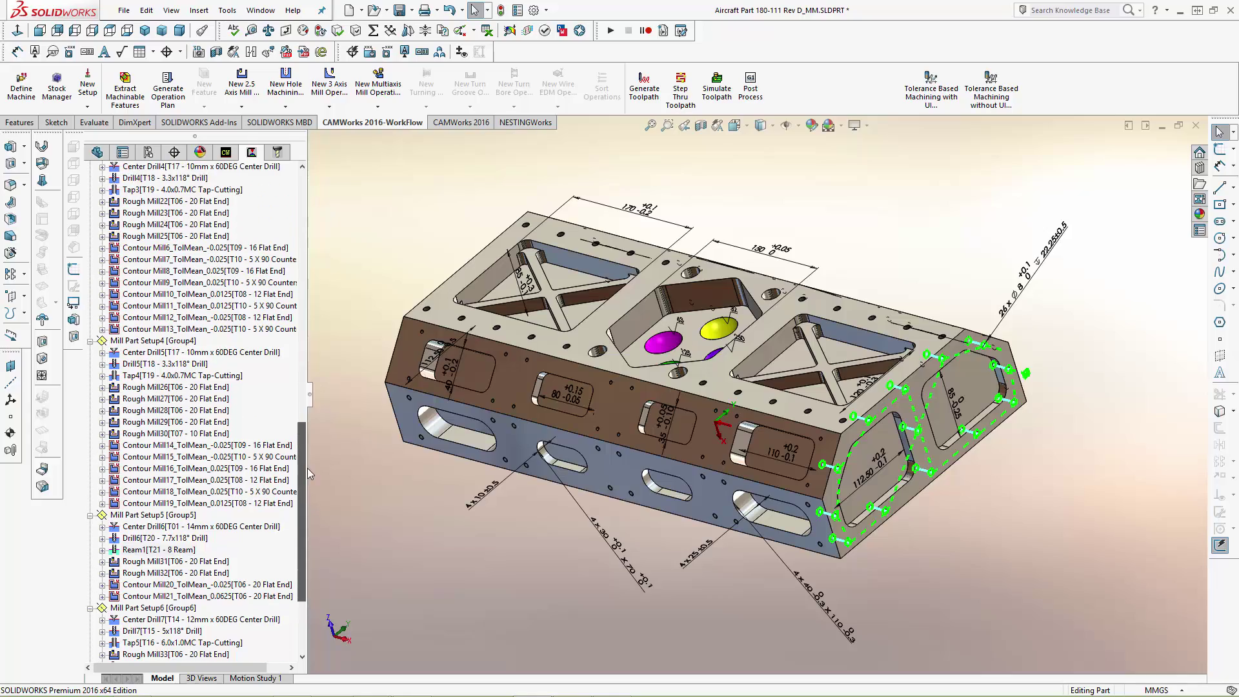
{"action": "left_click", "coordinate": [250, 447]}
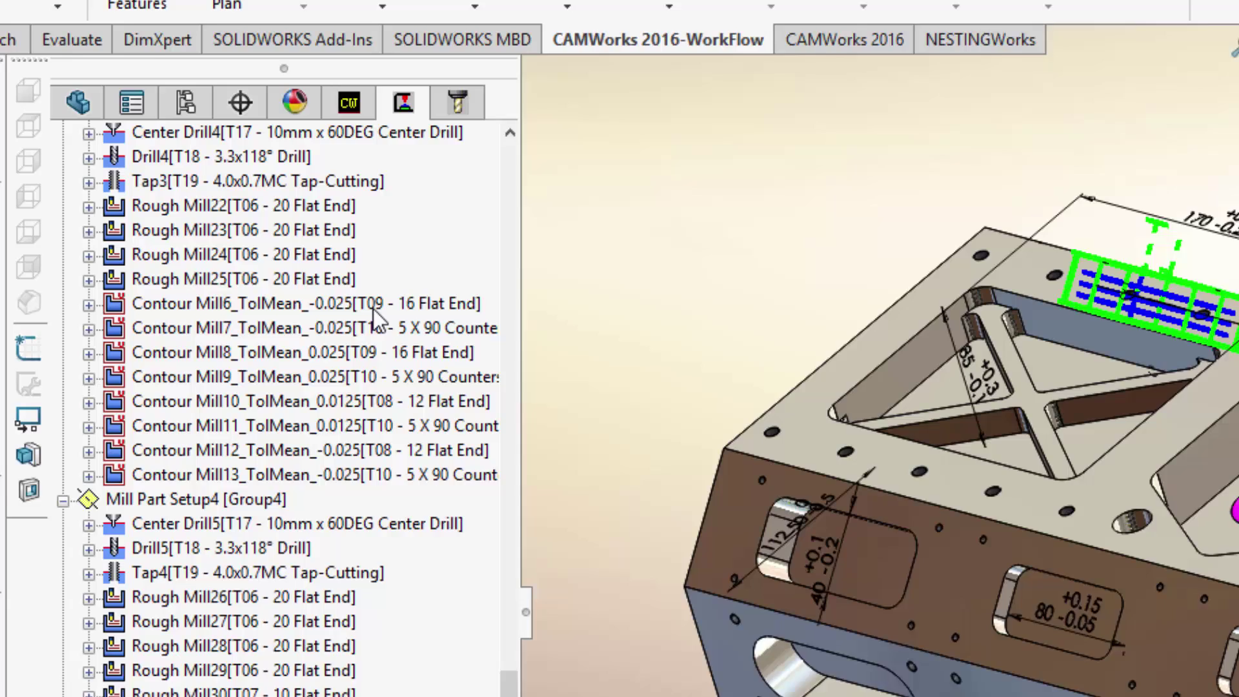
{"action": "left_click", "coordinate": [310, 278]}
{"action": "left_click", "coordinate": [415, 334]}
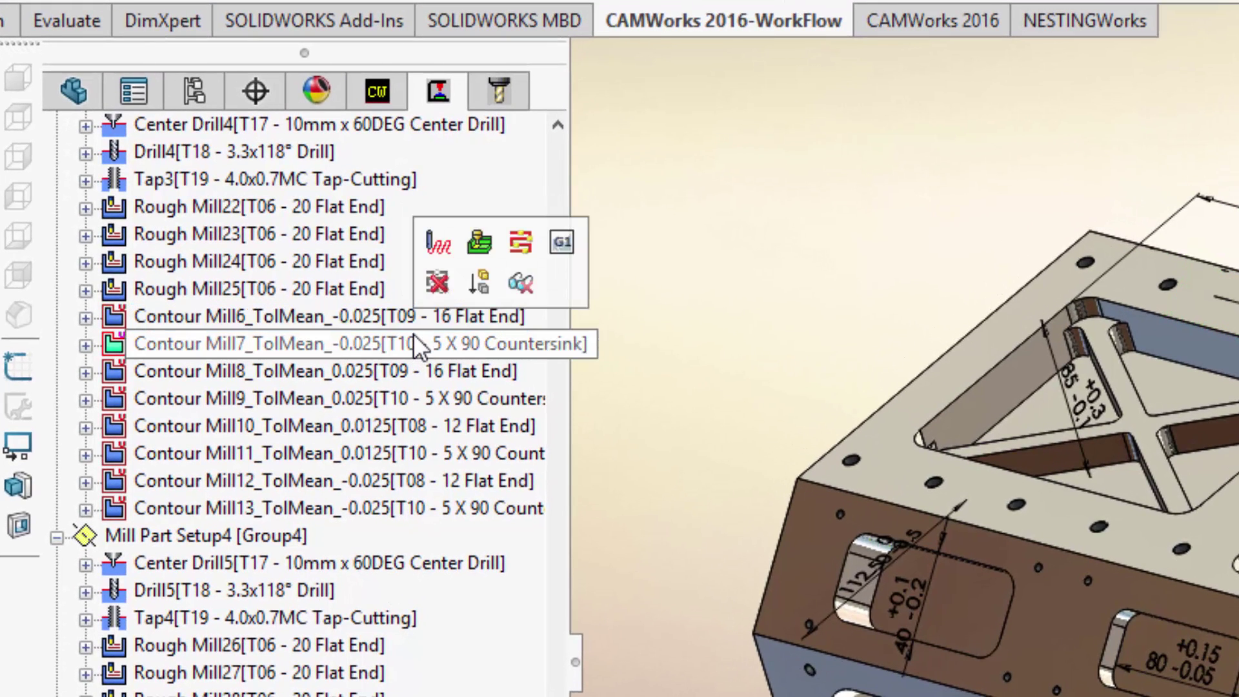
{"action": "left_click", "coordinate": [408, 351]}
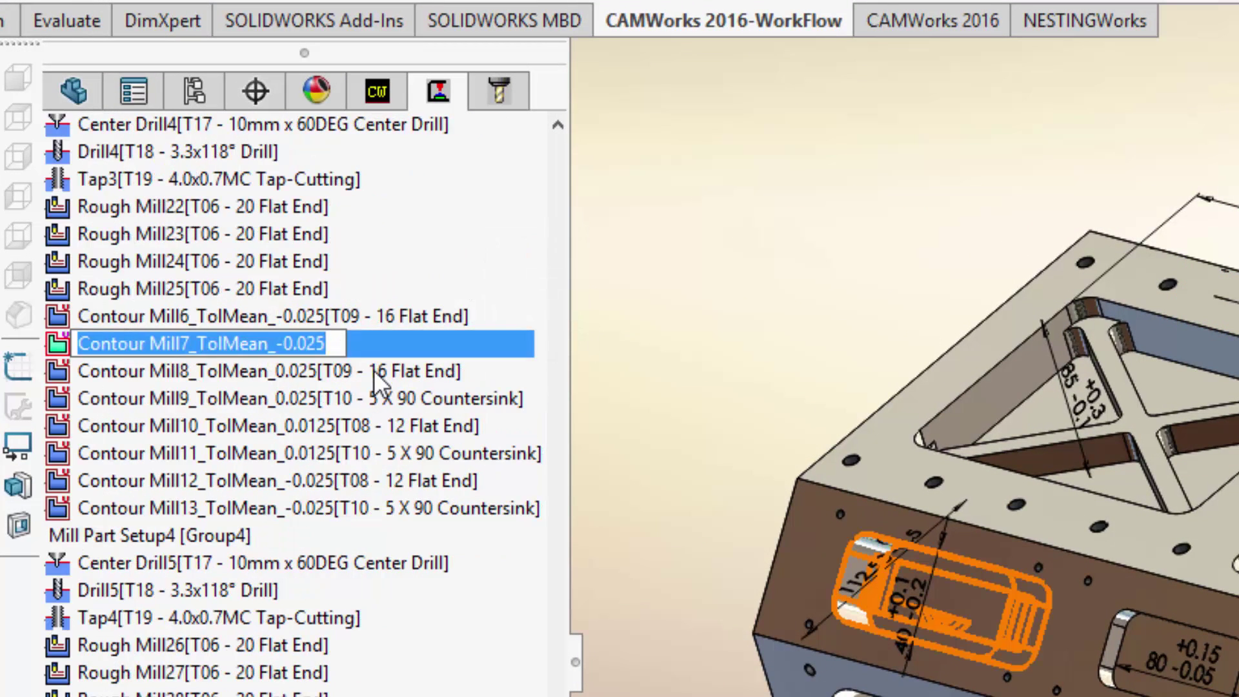
{"action": "left_click", "coordinate": [398, 378]}
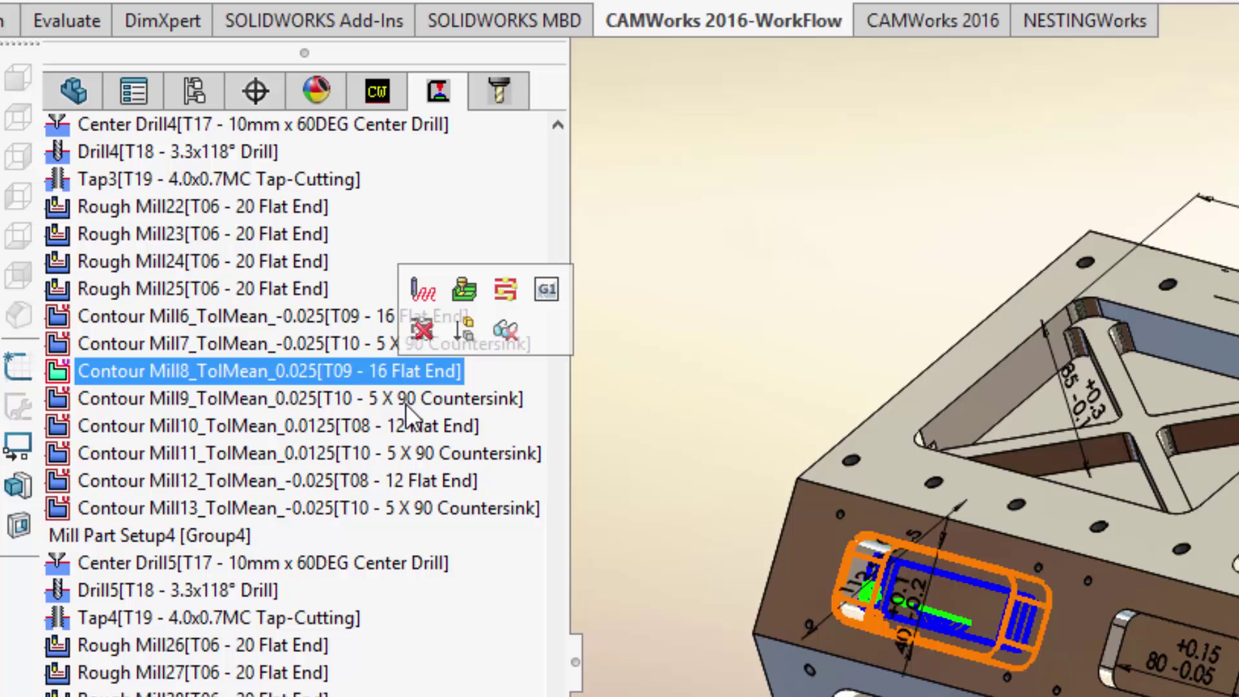
{"action": "left_click", "coordinate": [515, 406]}
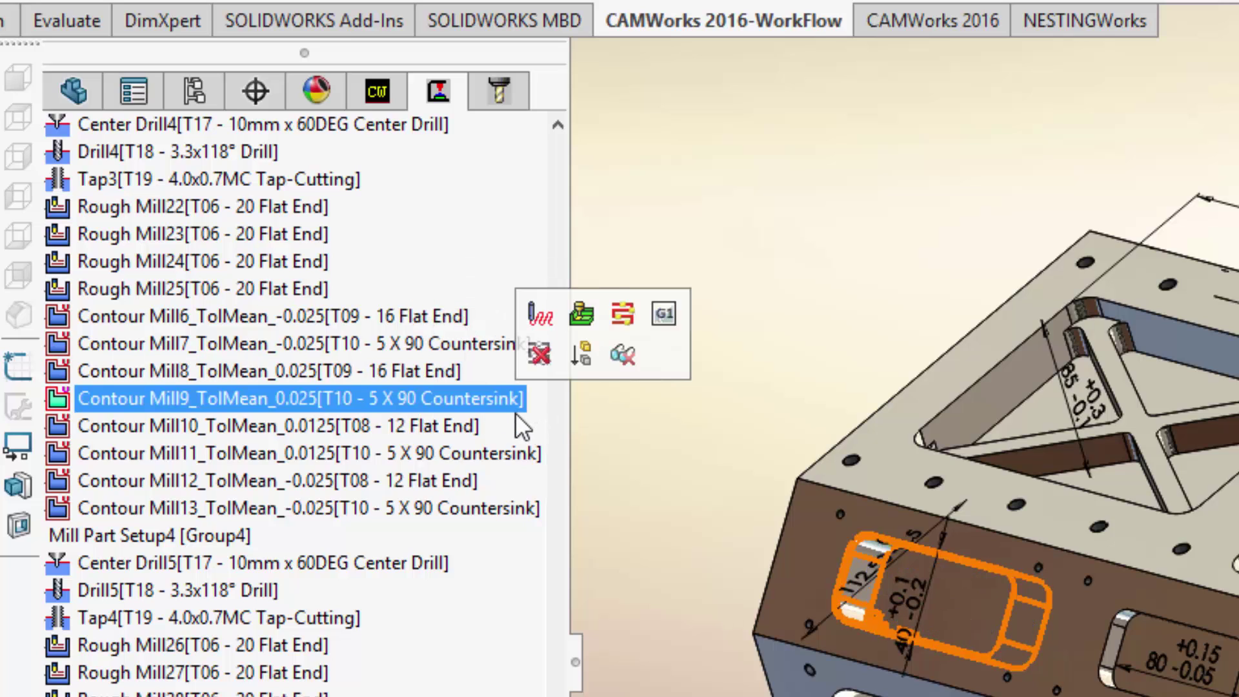
{"action": "left_click", "coordinate": [481, 429]}
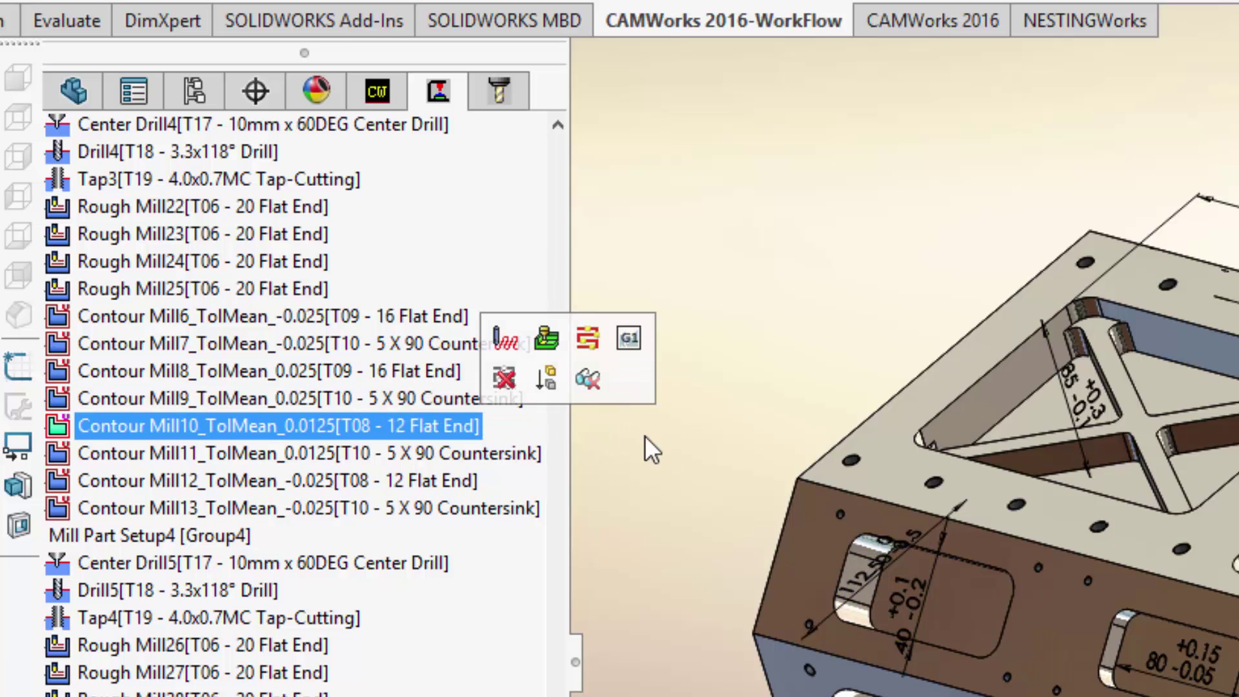
{"action": "left_click", "coordinate": [545, 447]}
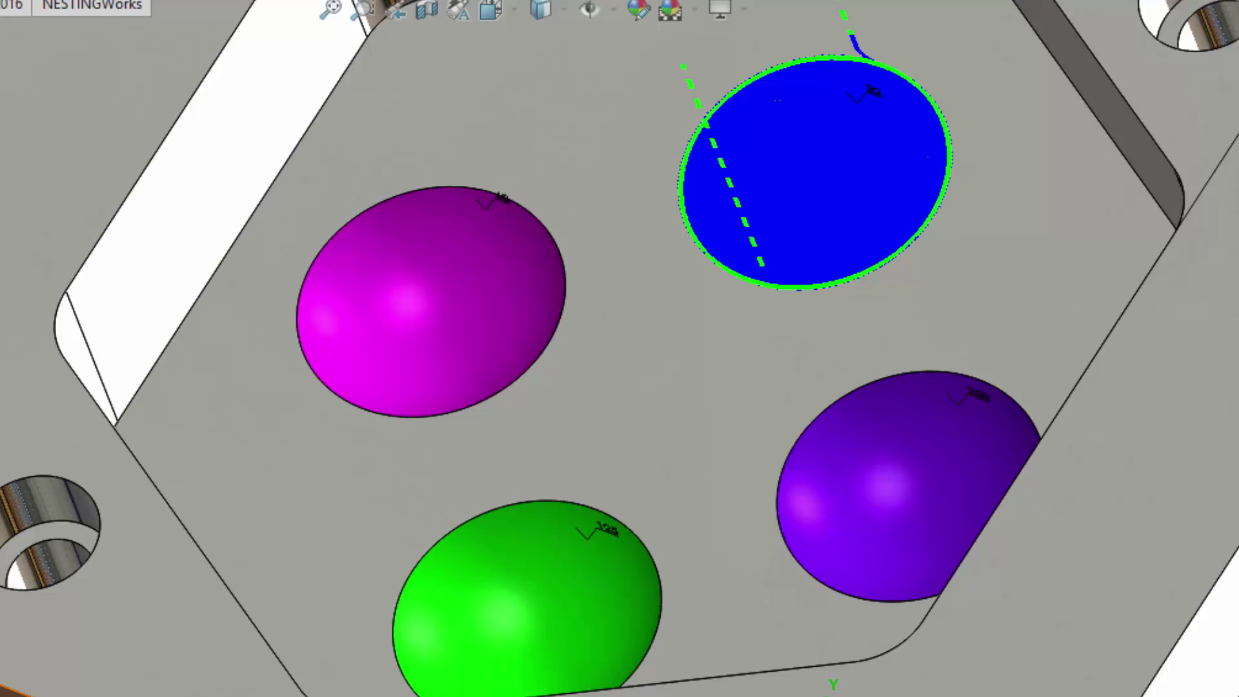
{"action": "scroll", "coordinate": [968, 87], "scroll_direction": "up", "scroll_amount": 2}
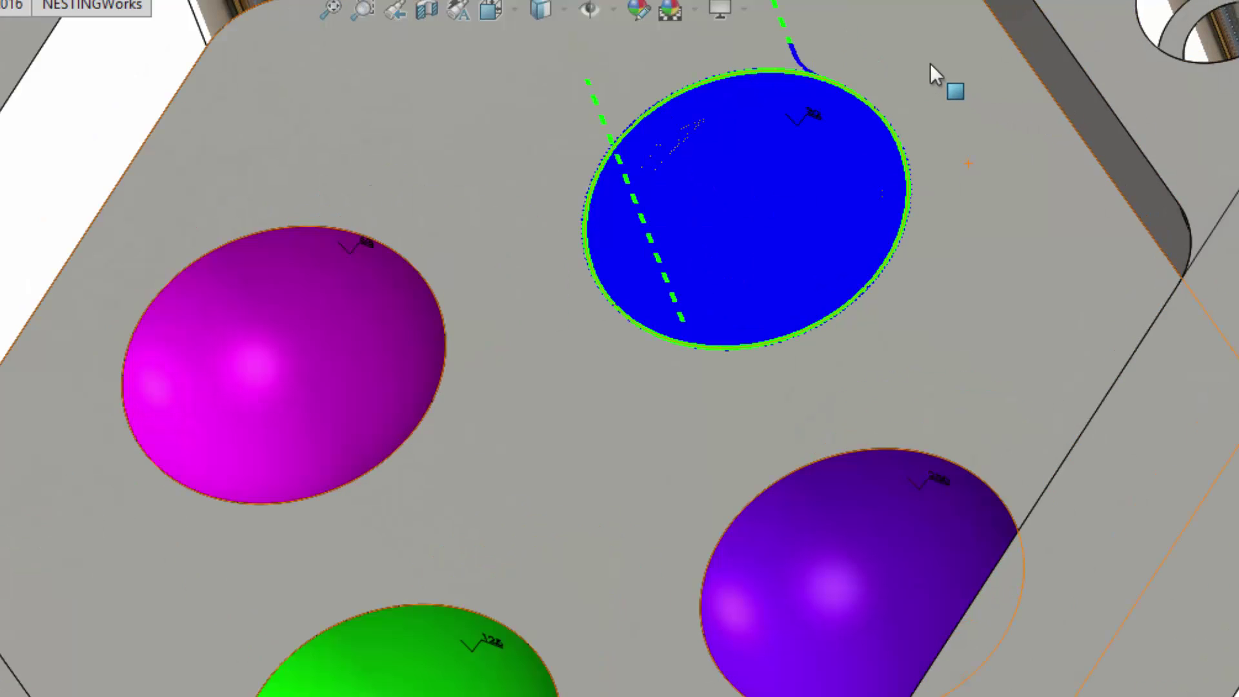
{"action": "scroll", "coordinate": [755, 109], "scroll_direction": "up", "scroll_amount": 2}
{"action": "scroll", "coordinate": [678, 217], "scroll_direction": "up", "scroll_amount": 2}
{"action": "scroll", "coordinate": [659, 277], "scroll_direction": "up", "scroll_amount": 2}
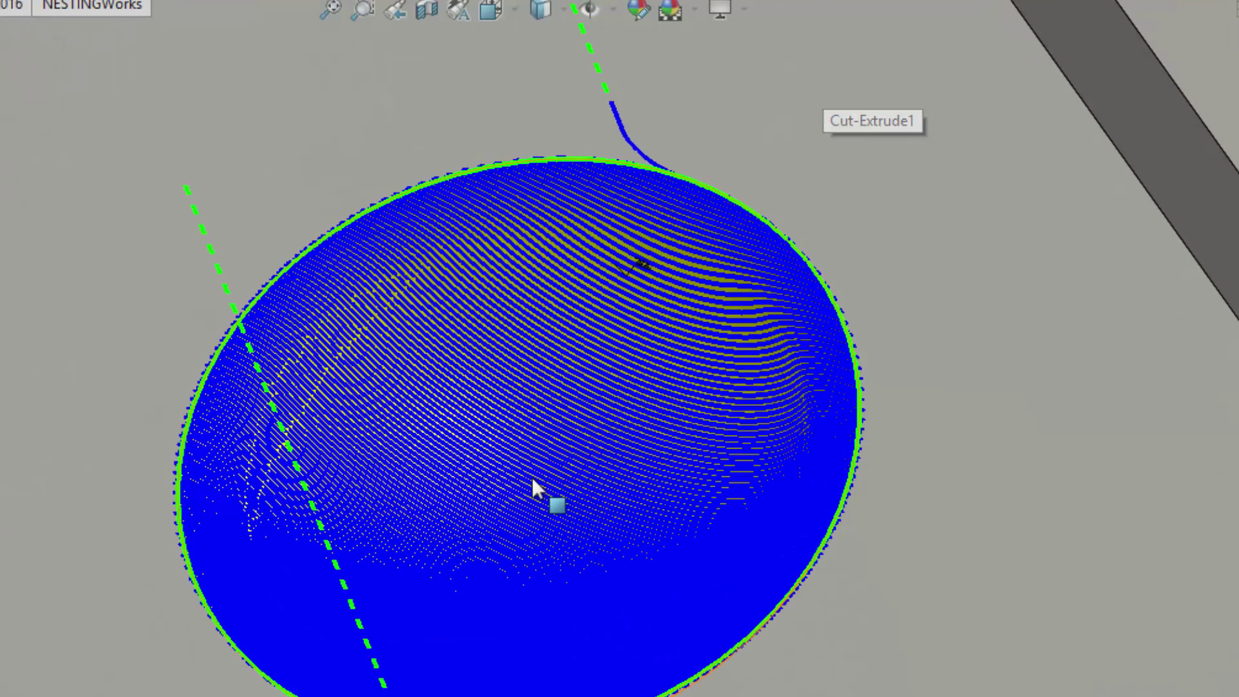
{"action": "scroll", "coordinate": [642, 263], "scroll_direction": "down", "scroll_amount": 3}
{"action": "scroll", "coordinate": [581, 291], "scroll_direction": "down", "scroll_amount": 2}
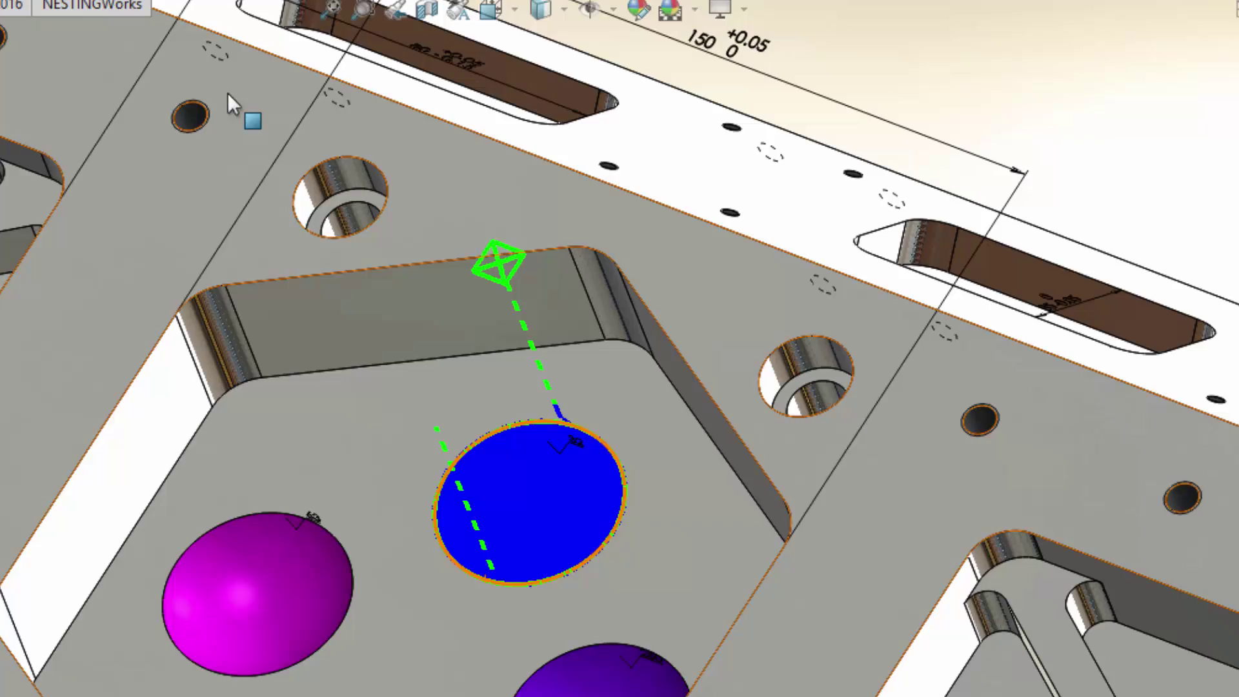
{"action": "scroll", "coordinate": [824, 182], "scroll_direction": "down", "scroll_amount": 3}
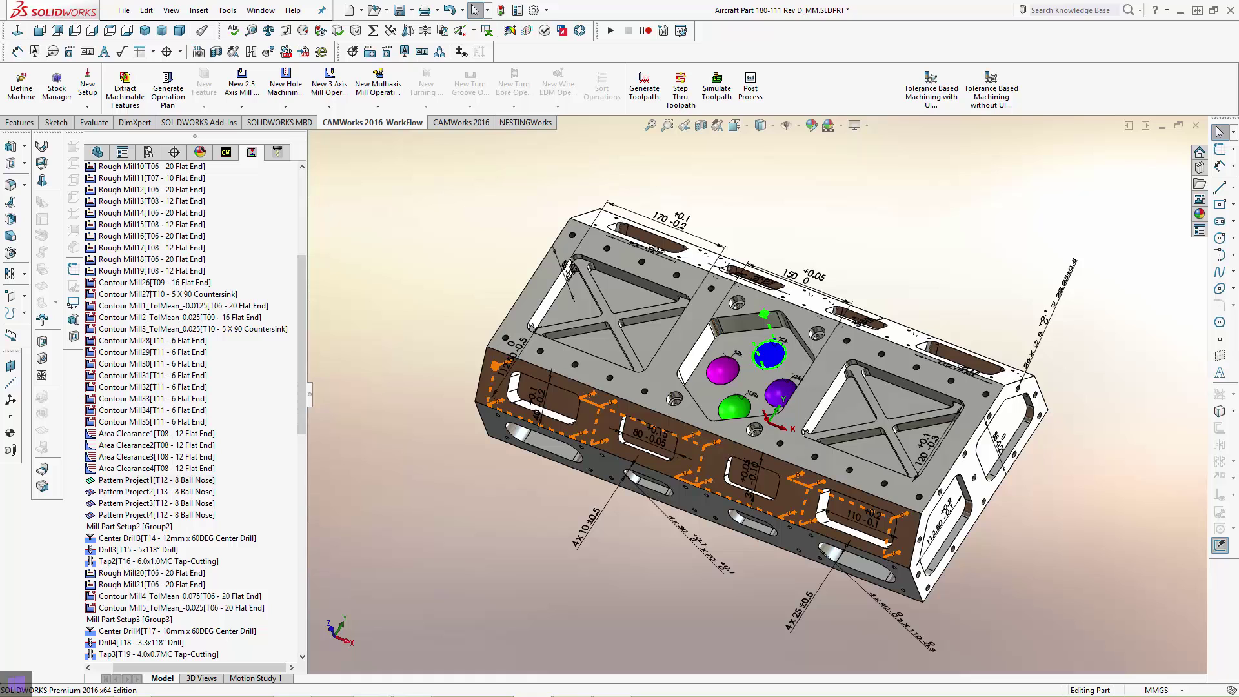
Step: Play the toolpath simulation on the stock, then close it
{"action": "left_click", "coordinate": [717, 87]}
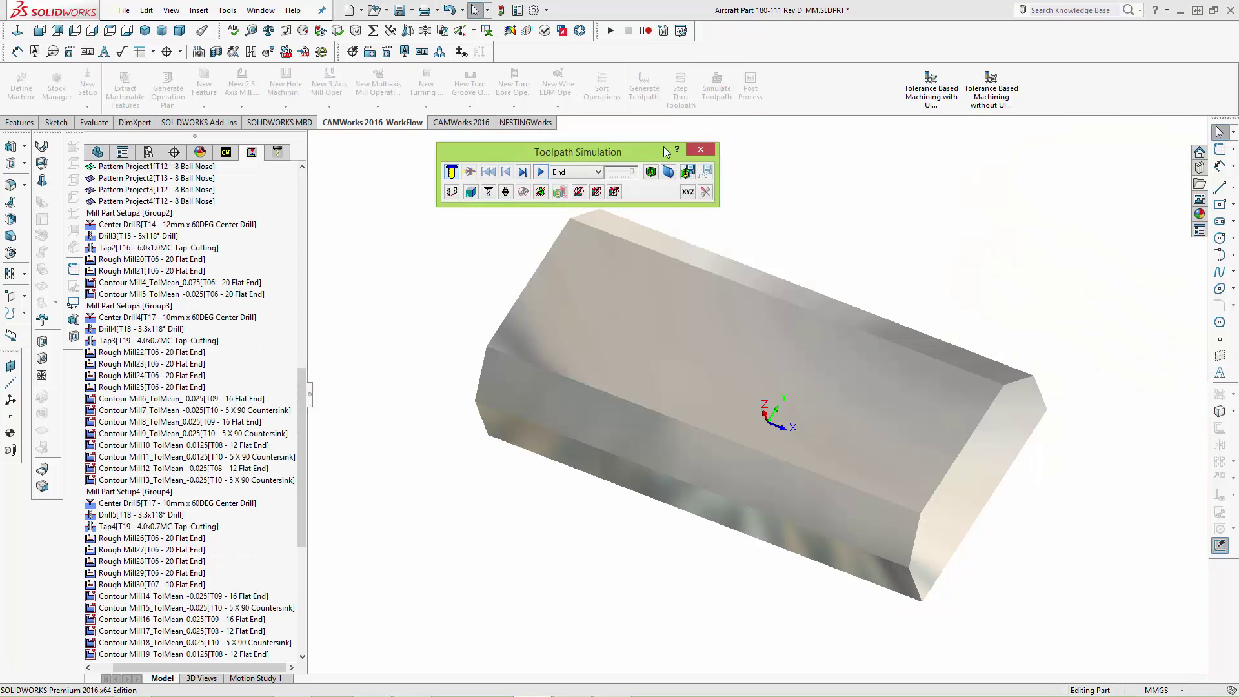
{"action": "left_click", "coordinate": [540, 173]}
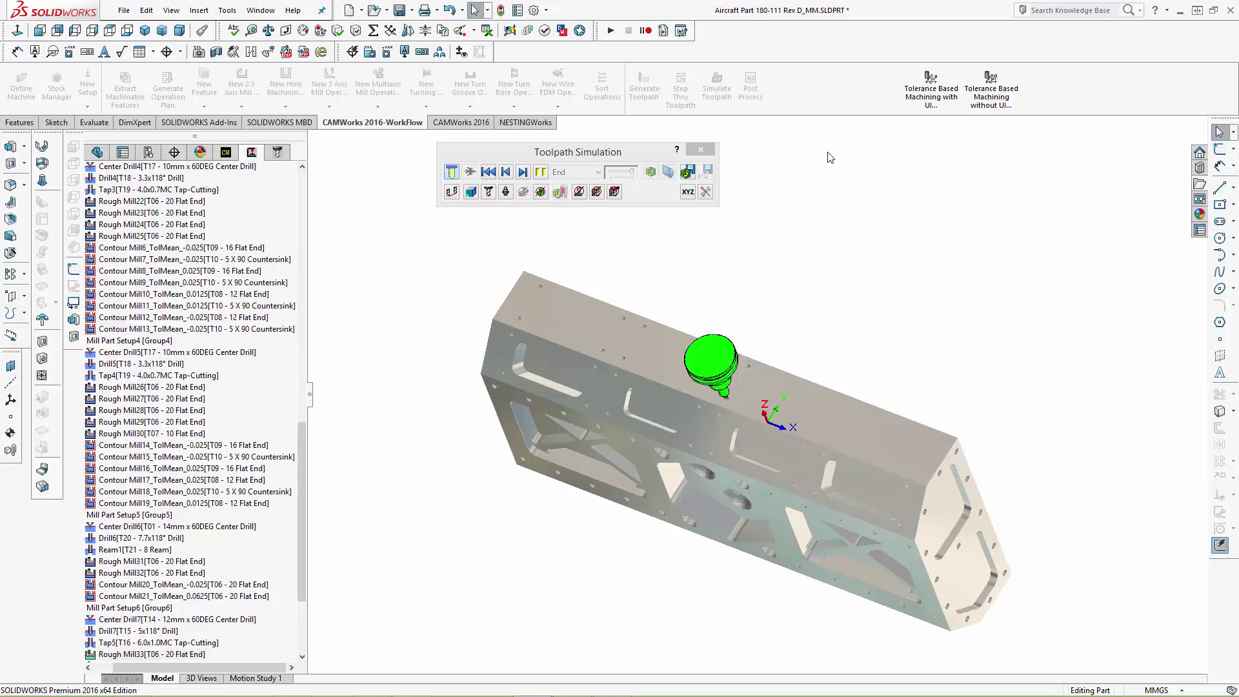
{"action": "left_click", "coordinate": [700, 149]}
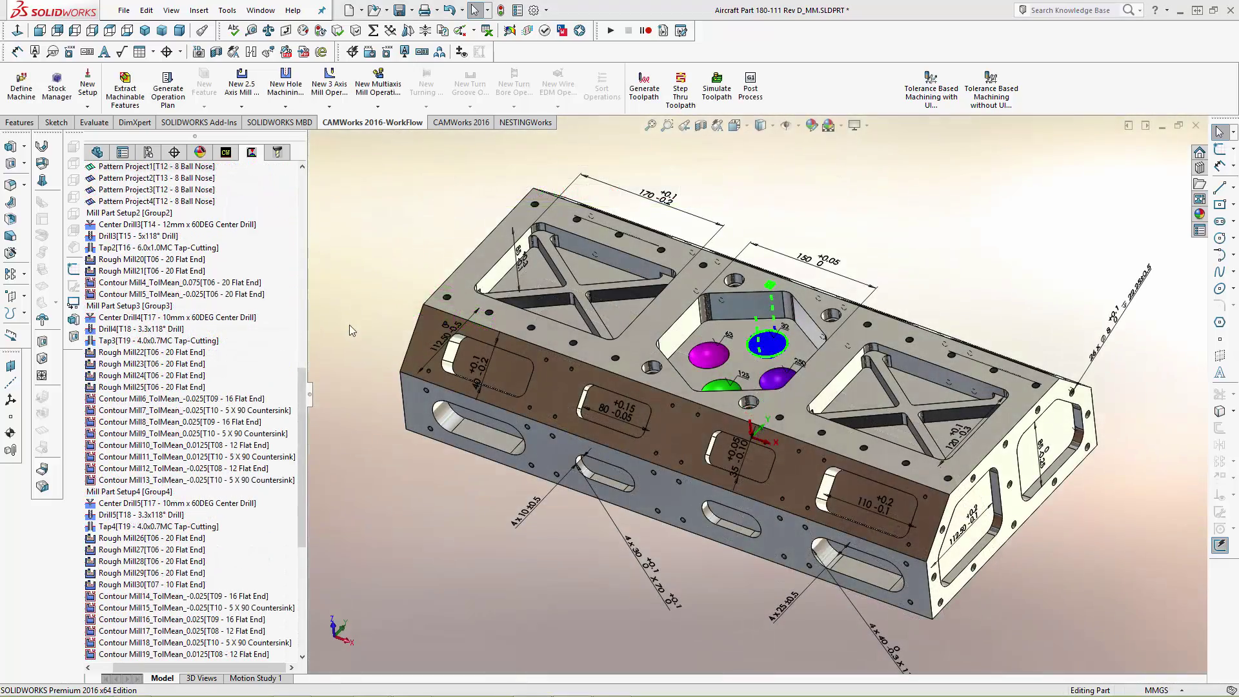
Step: Post-process the operations to Aircraft Part 180-111 Rev D_MM.txt and generate the NC code
{"action": "left_click", "coordinate": [751, 87]}
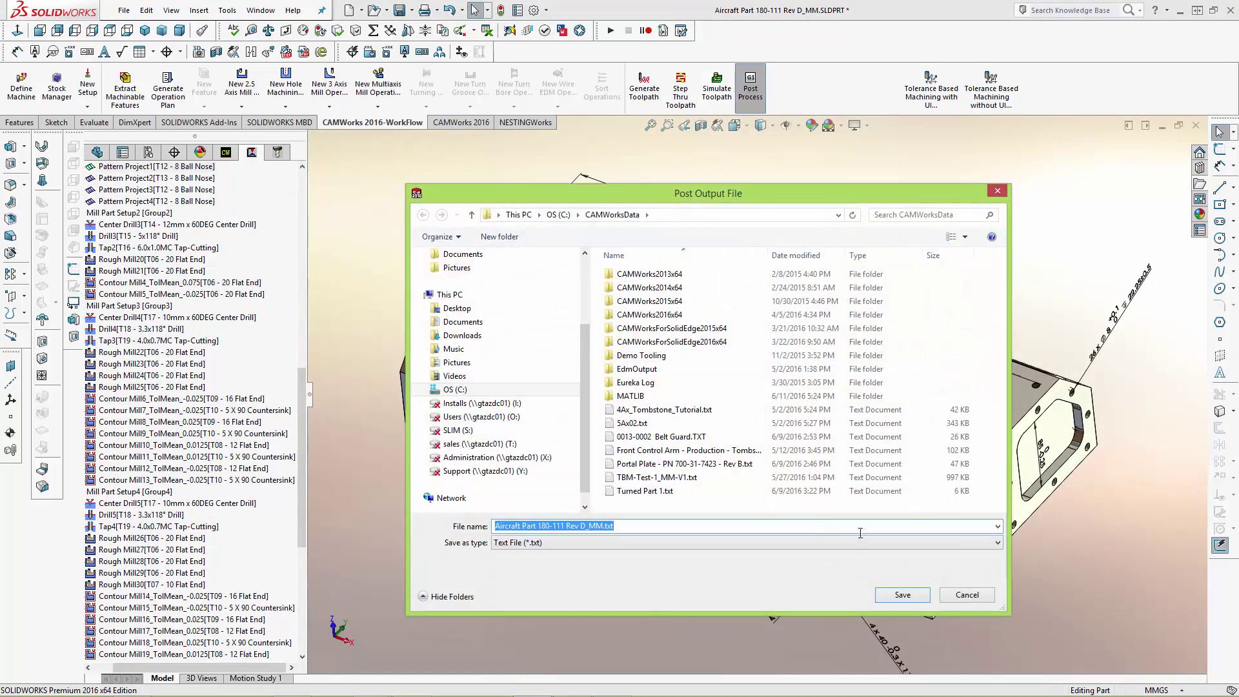
{"action": "left_click", "coordinate": [914, 593]}
{"action": "left_click", "coordinate": [581, 231]}
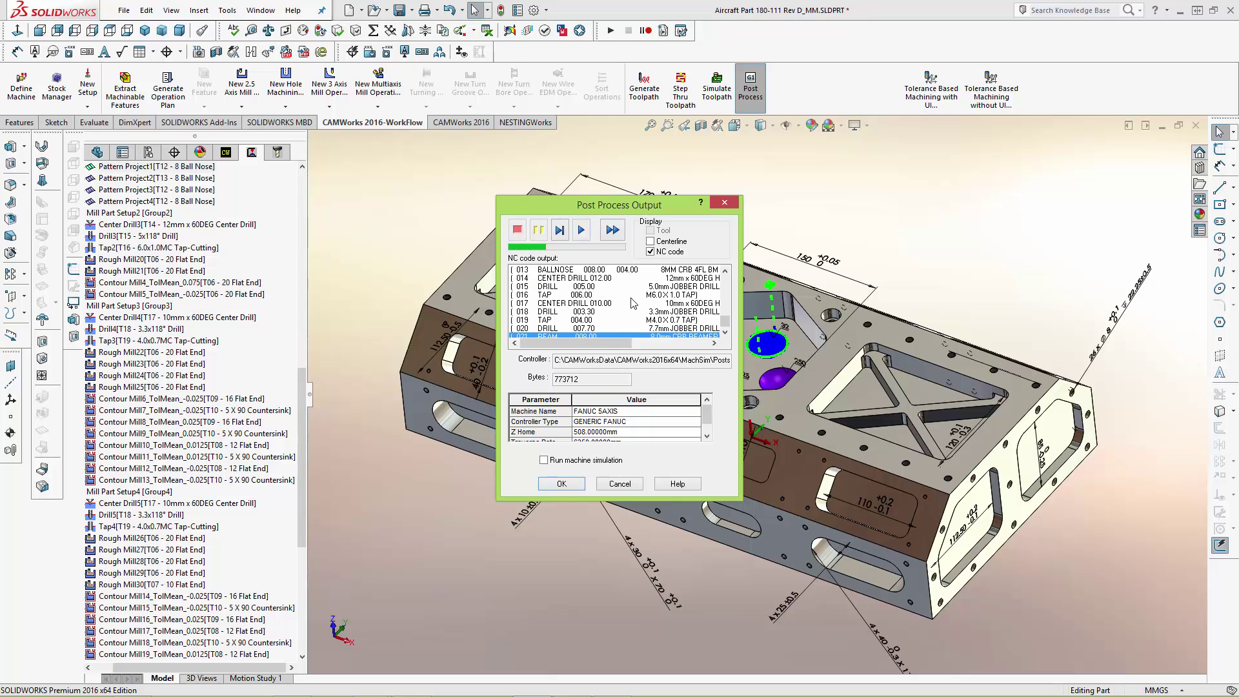
{"action": "left_click", "coordinate": [563, 485]}
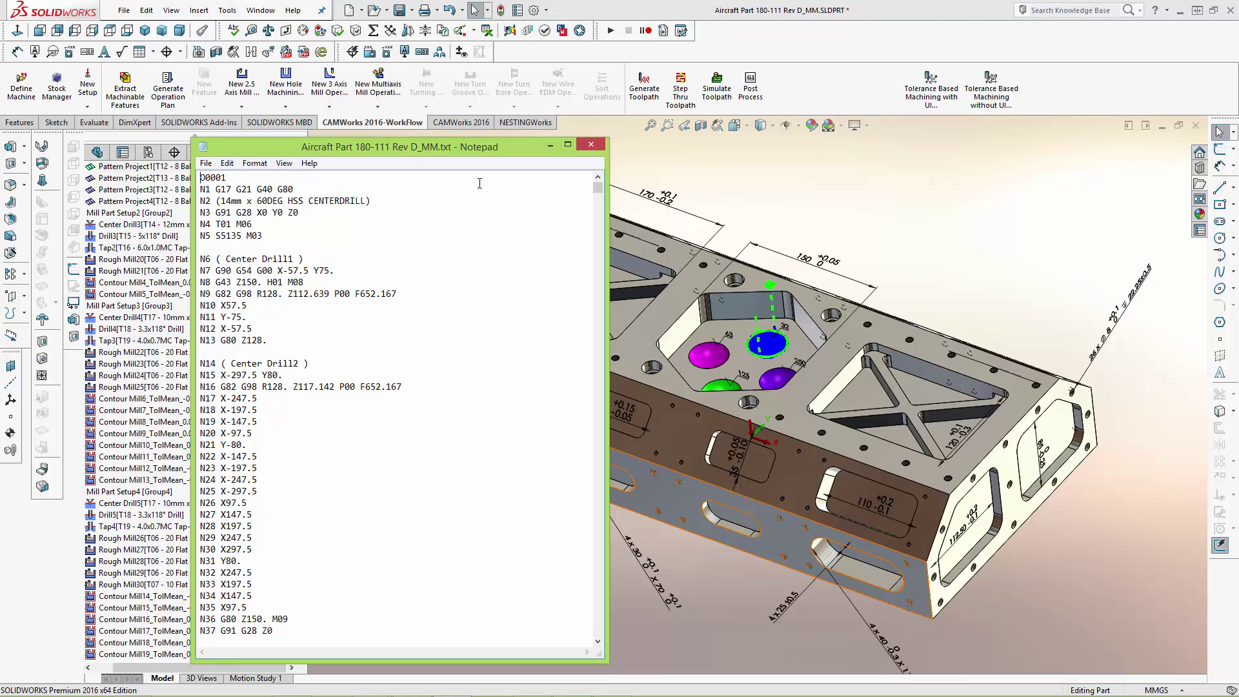
{"action": "left_click_drag", "start_coordinate": [416, 147], "coordinate": [556, 148]}
{"action": "left_click_drag", "start_coordinate": [748, 388], "coordinate": [632, 387]}
{"action": "scroll", "coordinate": [567, 332], "scroll_direction": "down", "scroll_amount": 1}
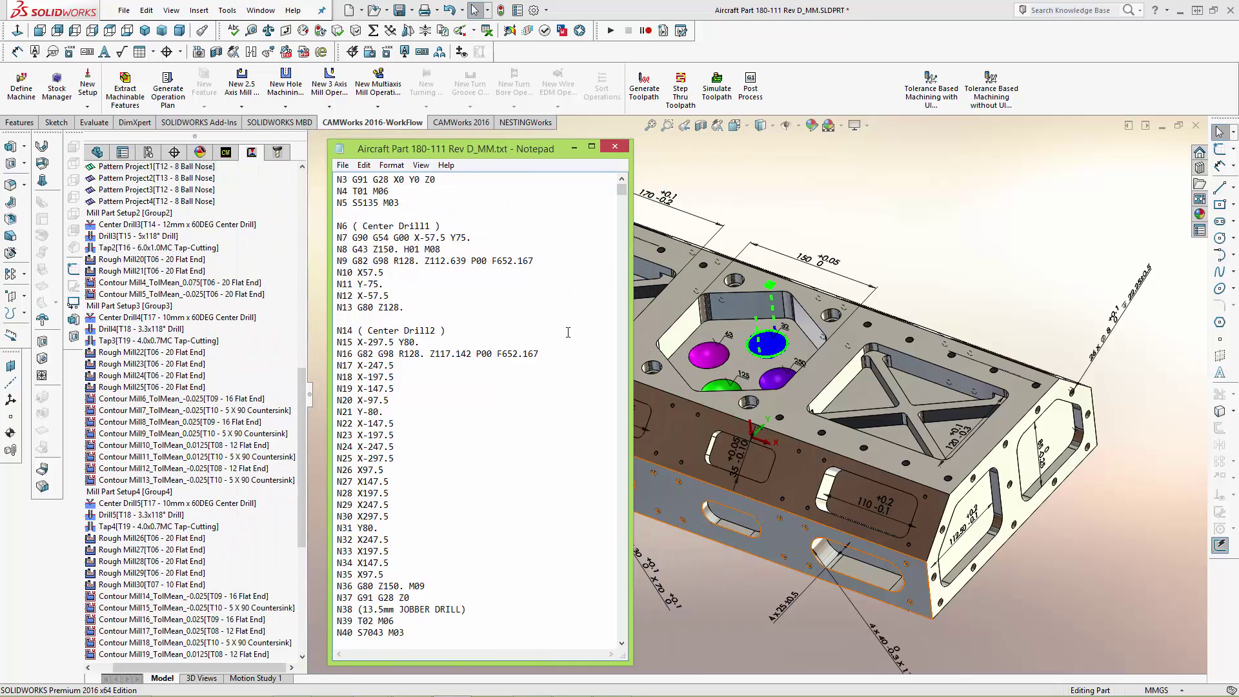
{"action": "scroll", "coordinate": [567, 332], "scroll_direction": "down", "scroll_amount": 11}
{"action": "scroll", "coordinate": [594, 338], "scroll_direction": "down", "scroll_amount": 11}
{"action": "scroll", "coordinate": [620, 355], "scroll_direction": "down", "scroll_amount": 15}
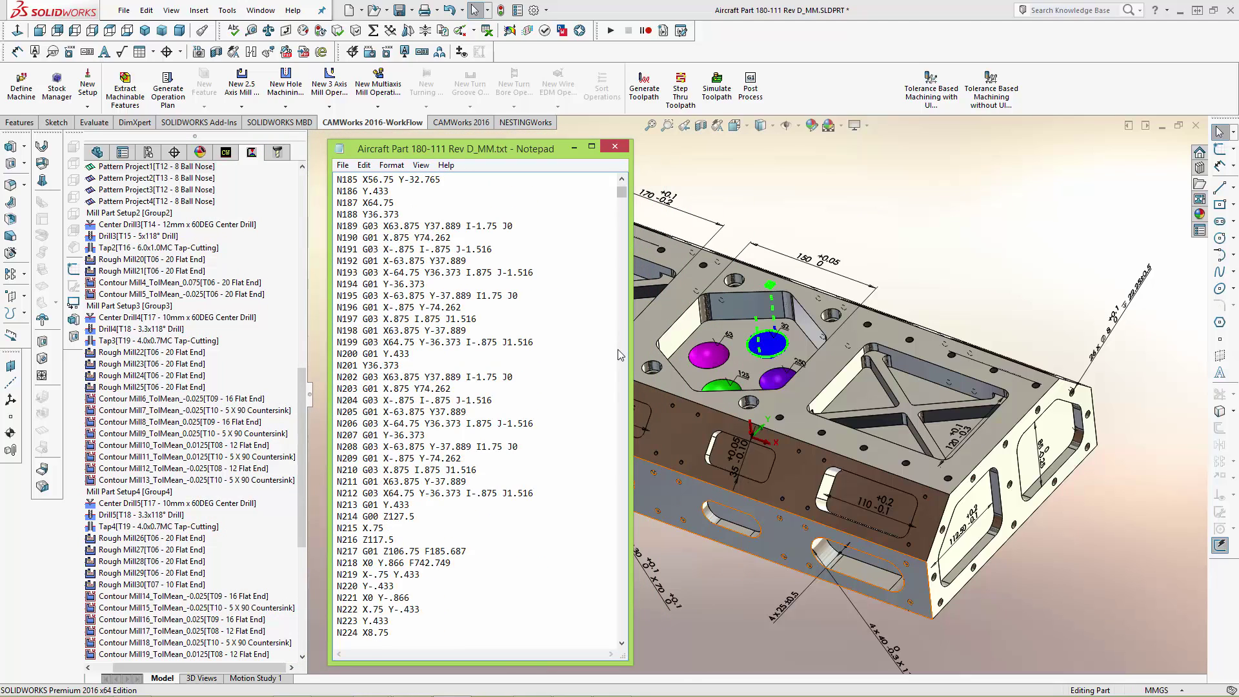
{"action": "scroll", "coordinate": [621, 355], "scroll_direction": "down", "scroll_amount": 15}
{"action": "scroll", "coordinate": [620, 355], "scroll_direction": "down", "scroll_amount": 15}
{"action": "scroll", "coordinate": [619, 355], "scroll_direction": "down", "scroll_amount": 15}
{"action": "scroll", "coordinate": [620, 355], "scroll_direction": "down", "scroll_amount": 15}
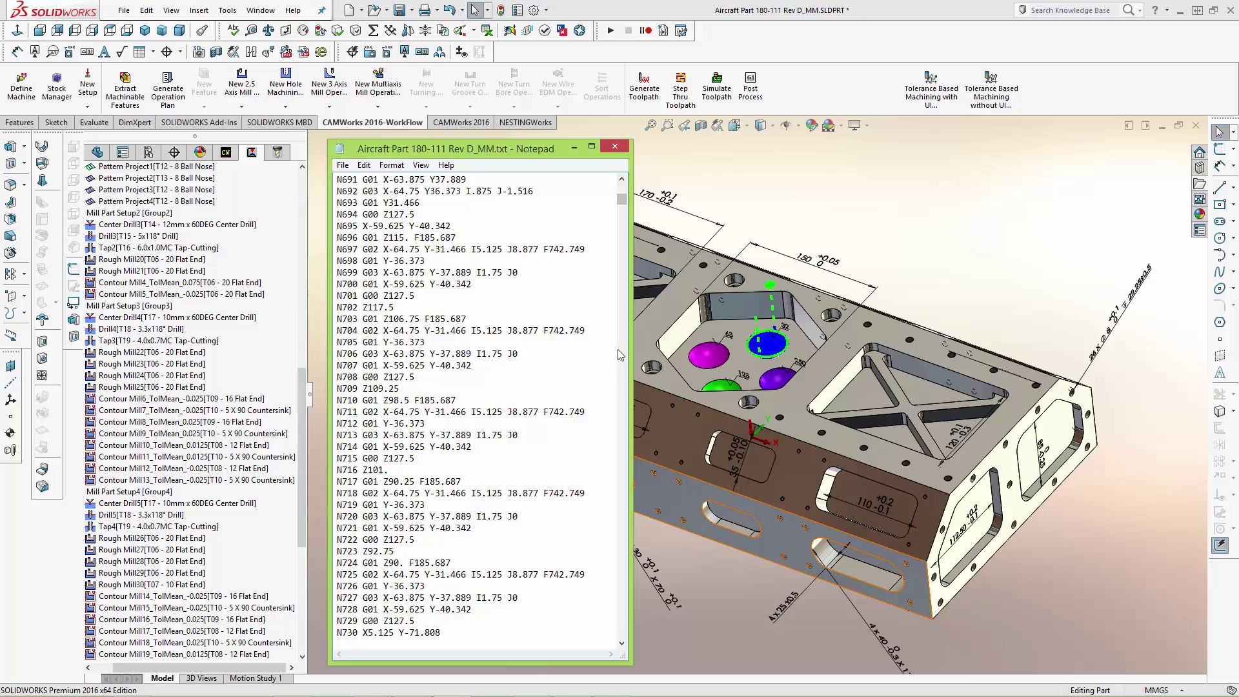
{"action": "scroll", "coordinate": [620, 356], "scroll_direction": "down", "scroll_amount": 15}
{"action": "scroll", "coordinate": [620, 355], "scroll_direction": "down", "scroll_amount": 15}
{"action": "scroll", "coordinate": [619, 355], "scroll_direction": "down", "scroll_amount": 15}
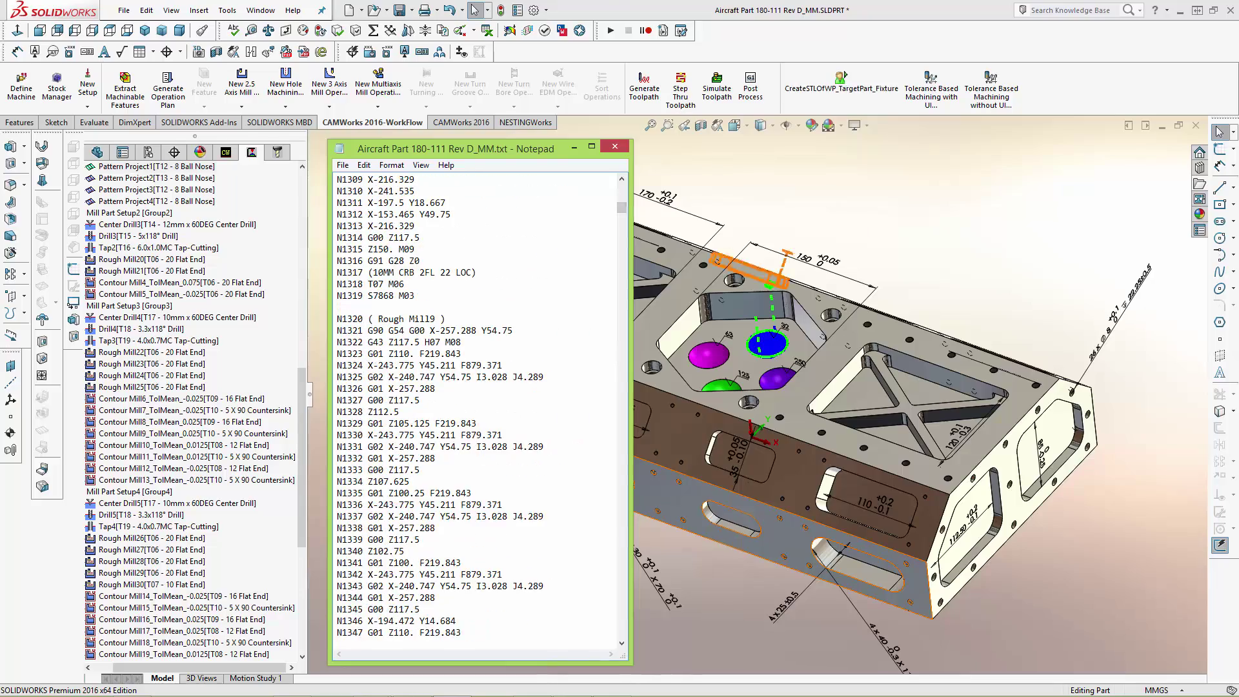